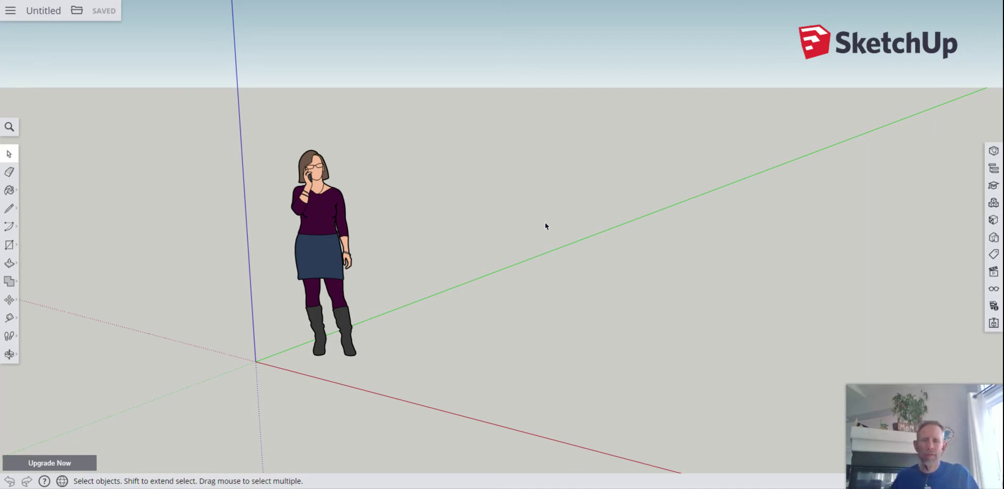
scroll(536, 240, "down", 5)
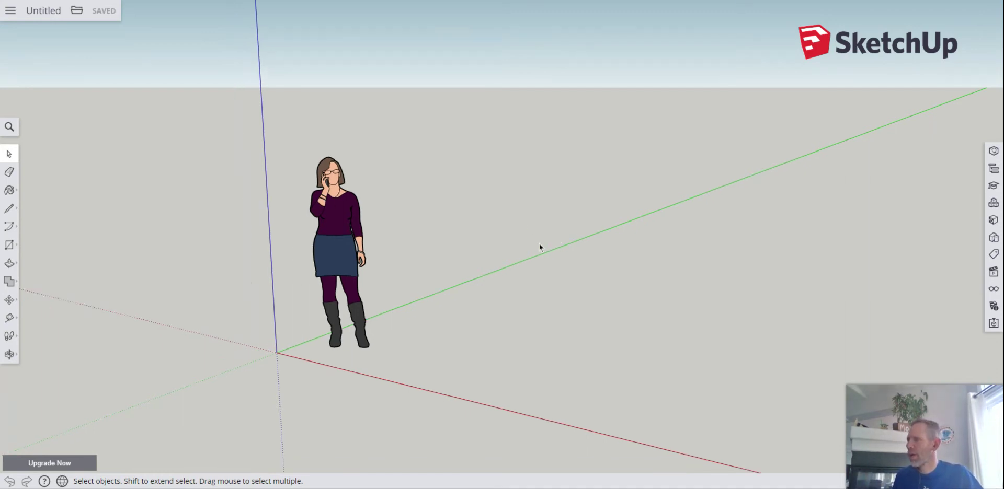
scroll(541, 272, "down", 2)
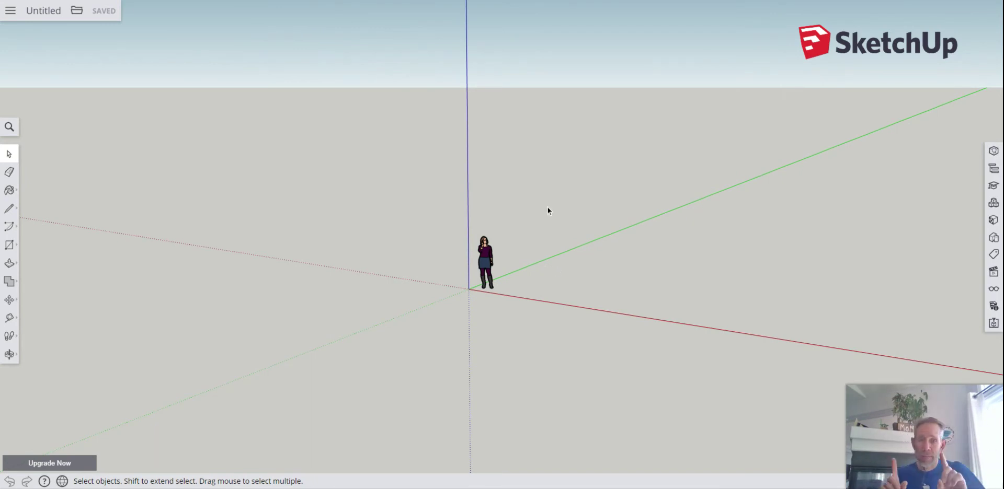
scroll(371, 309, "down", 1)
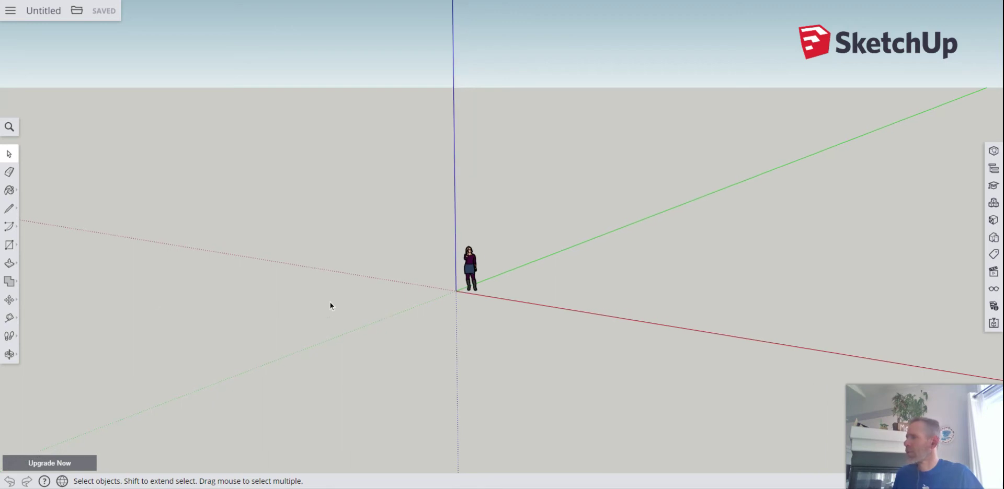
left_click(8, 246)
left_click(65, 275)
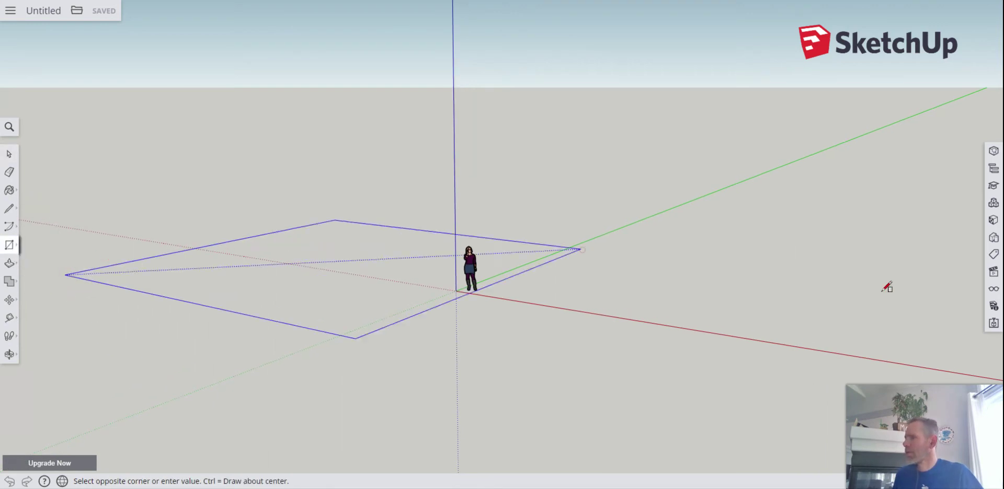
left_click(959, 172)
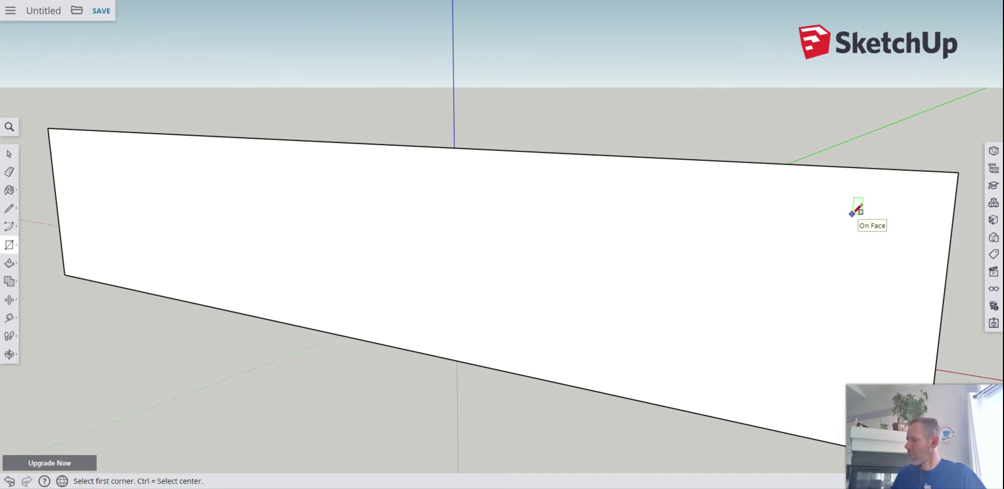
key("ctrl+z")
Draw a large flat ground rectangle that extends around the figure and the origin.
left_click(110, 326)
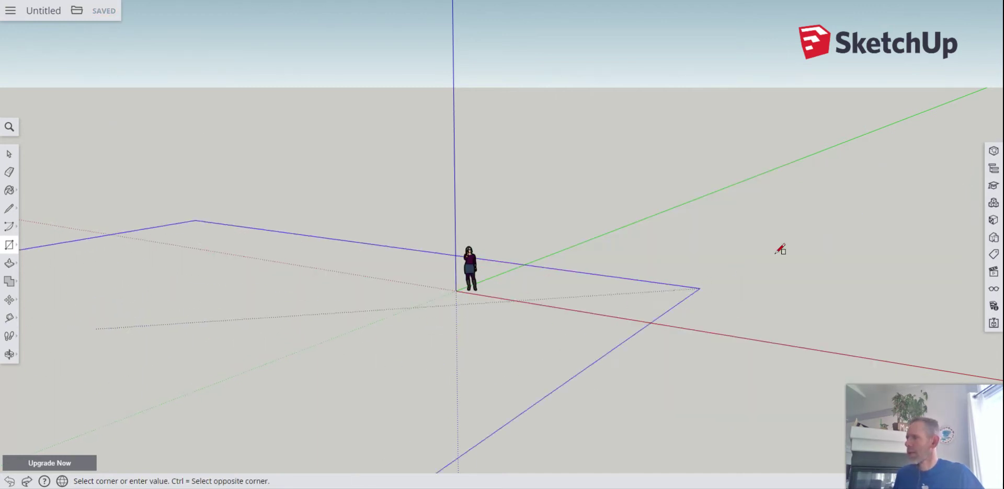
left_click(809, 256)
scroll(810, 255, "down", 5)
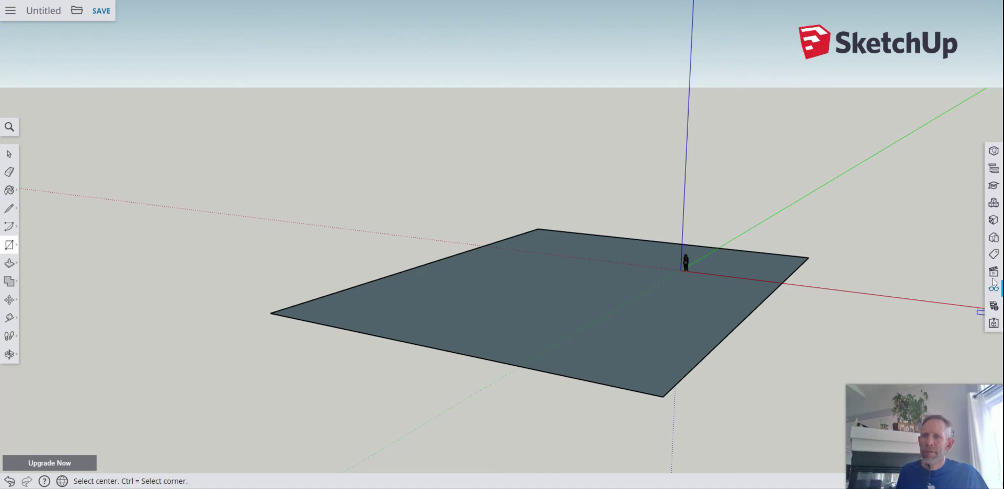
Paint the ground rectangle with the Vegetation Bark Maple material from the Landscaping, Fencing and Vegetation collection.
left_click(993, 221)
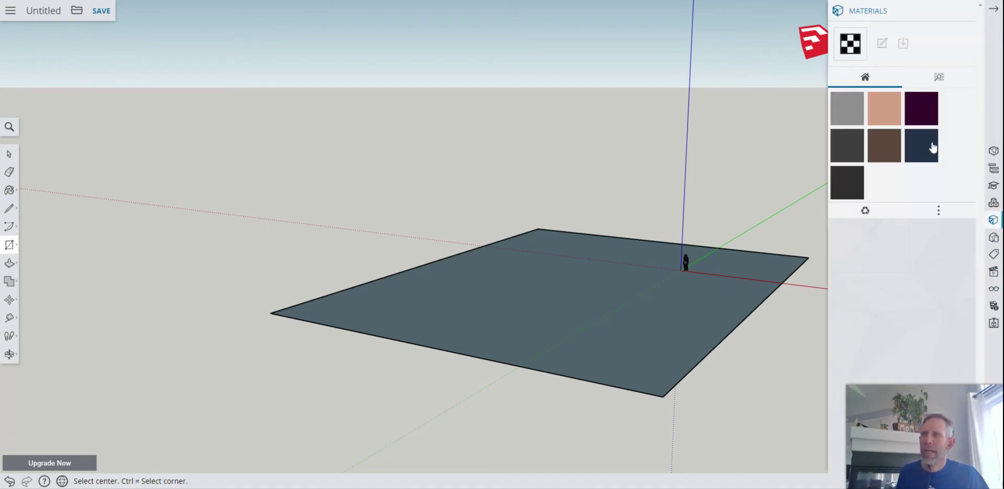
left_click(935, 82)
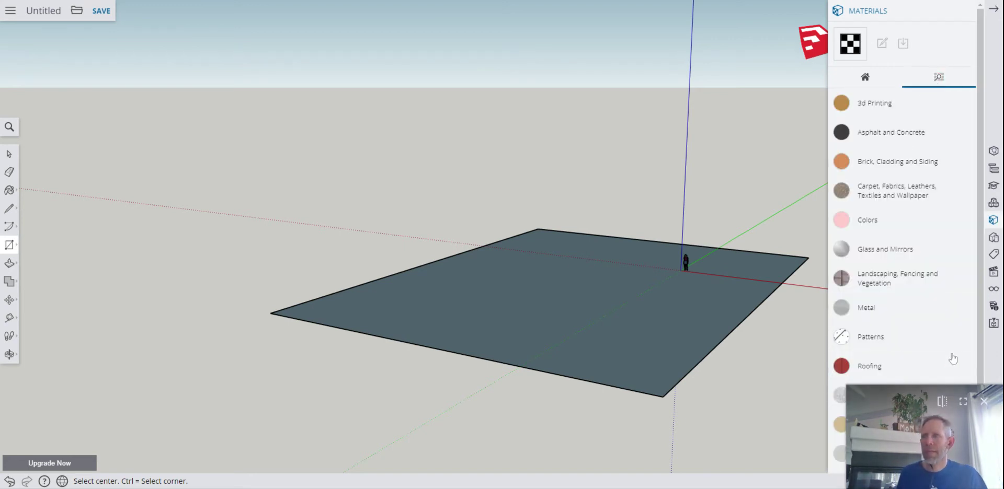
scroll(927, 263, "down", 2)
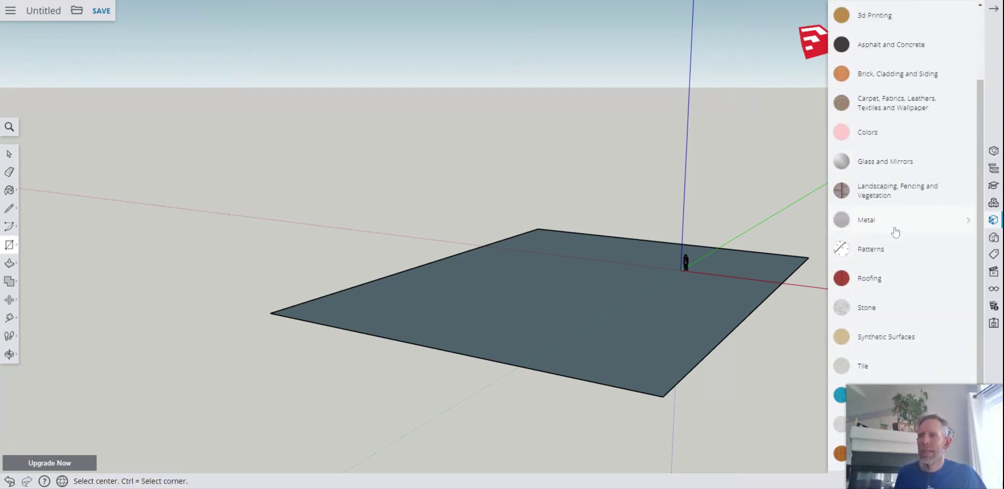
left_click(870, 196)
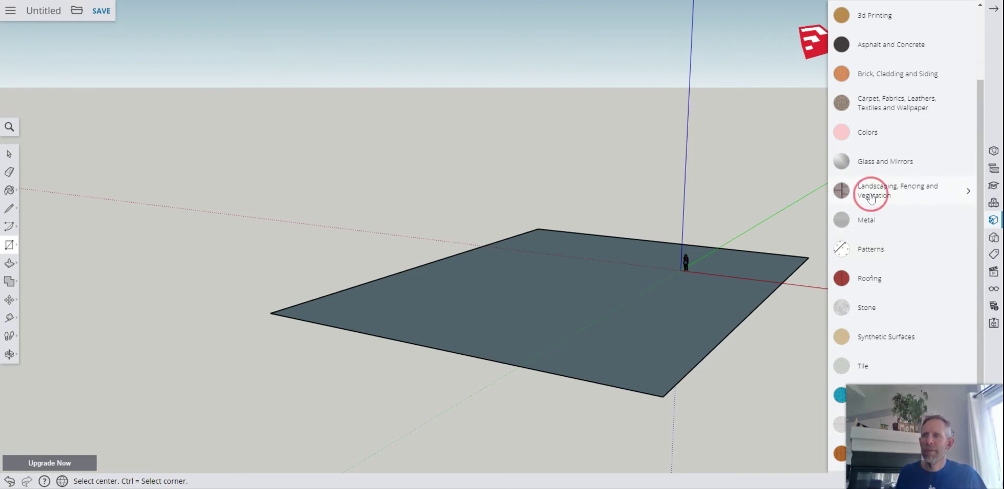
scroll(873, 220, "down", 5)
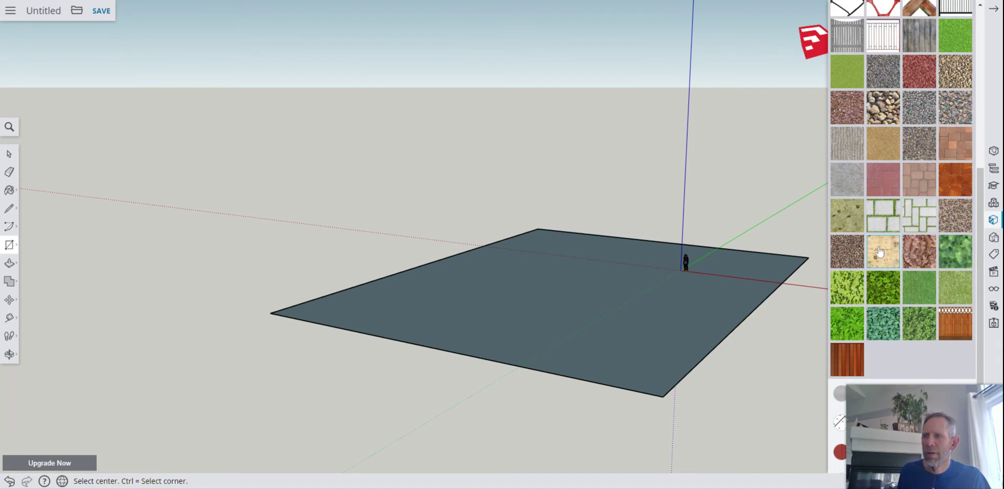
left_click(879, 252)
left_click(680, 302)
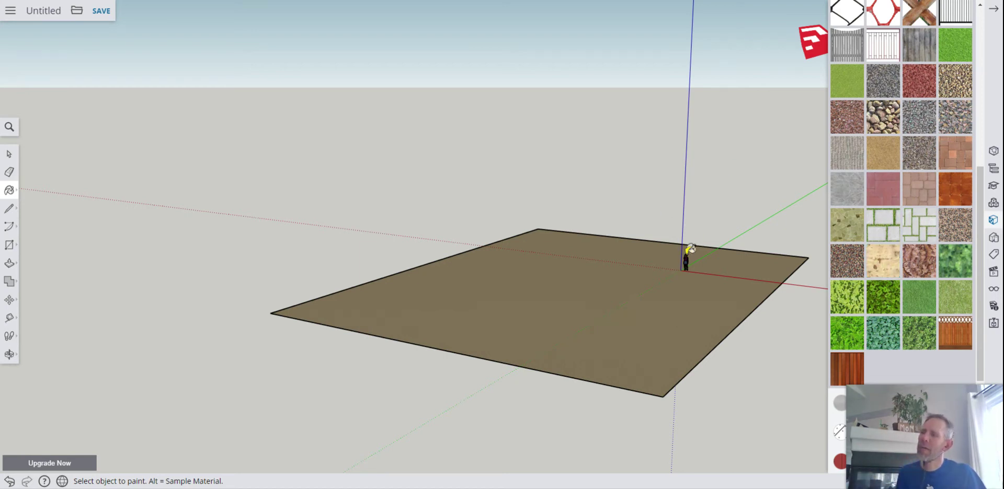
scroll(935, 170, "up", 7)
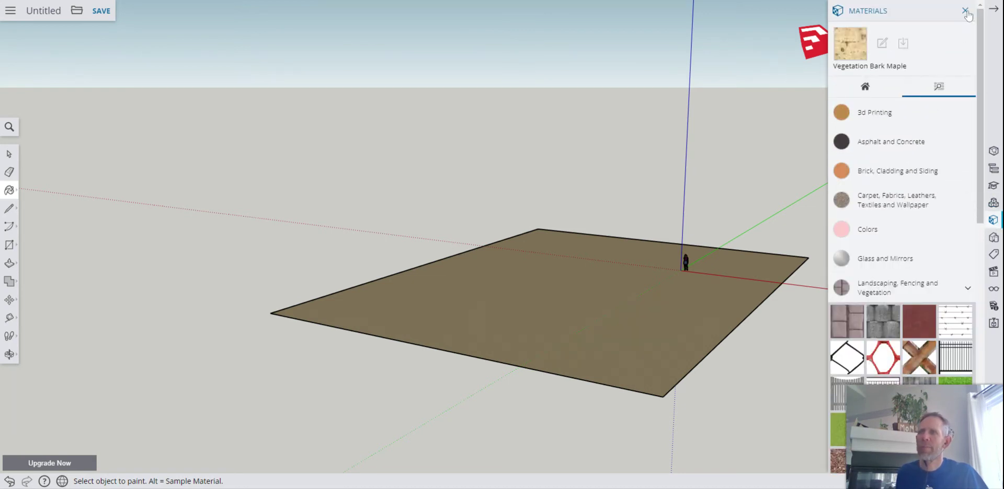
left_click(993, 9)
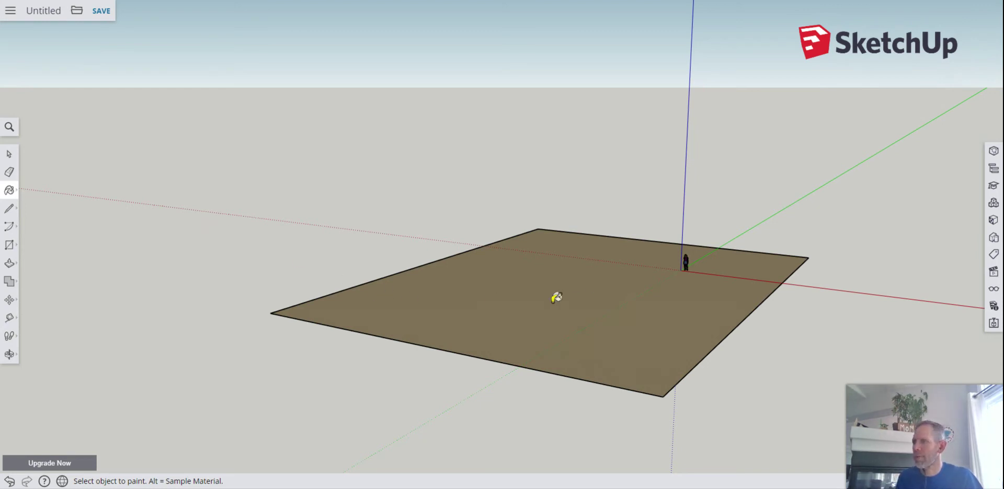
Draw a small rectangle on the ground near its front edge and push-pull it up into a low box.
left_click(14, 244)
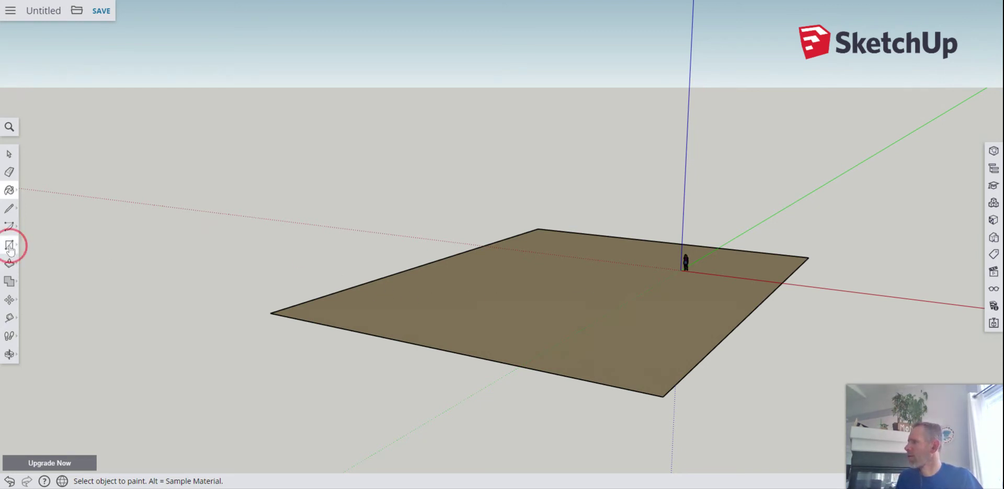
left_click(505, 354)
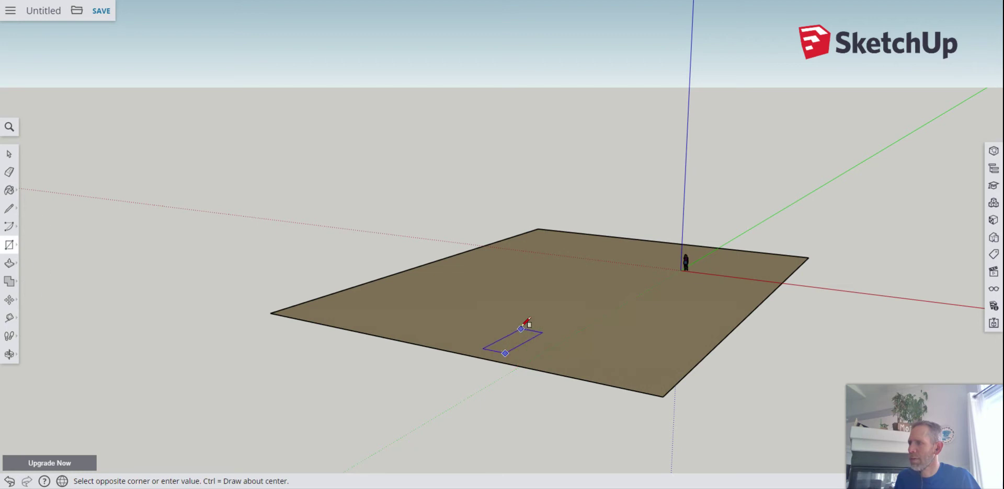
left_click(490, 323)
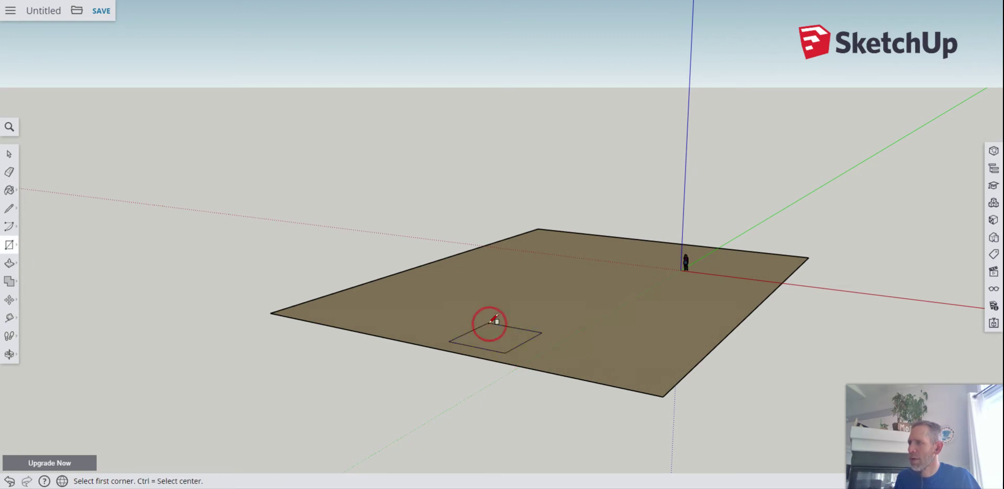
left_click(9, 263)
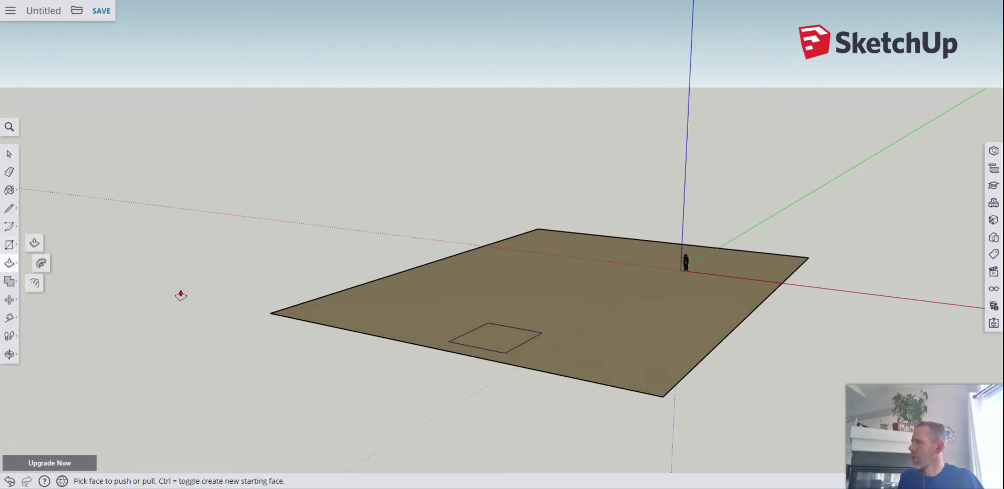
left_click_drag(494, 337, 480, 305)
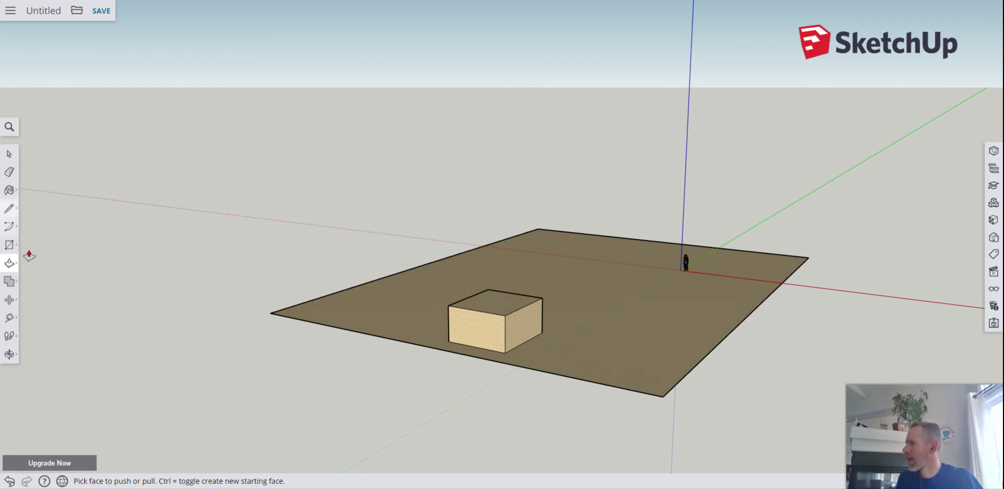
Draw a quarter-circle arc on the box's side face, centred on an upper corner with the box height as radius.
left_click(9, 354)
left_click_drag(601, 413, 459, 318)
scroll(461, 315, "up", 3)
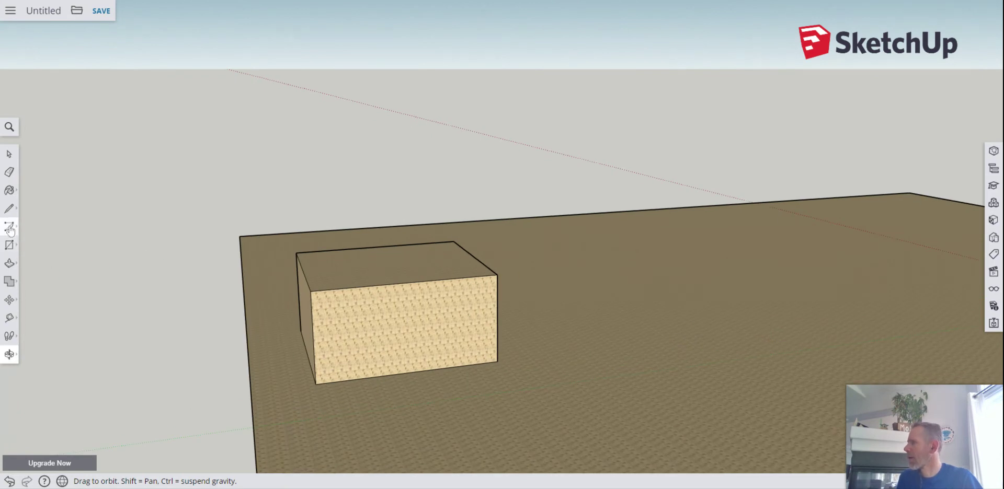
left_click(10, 228)
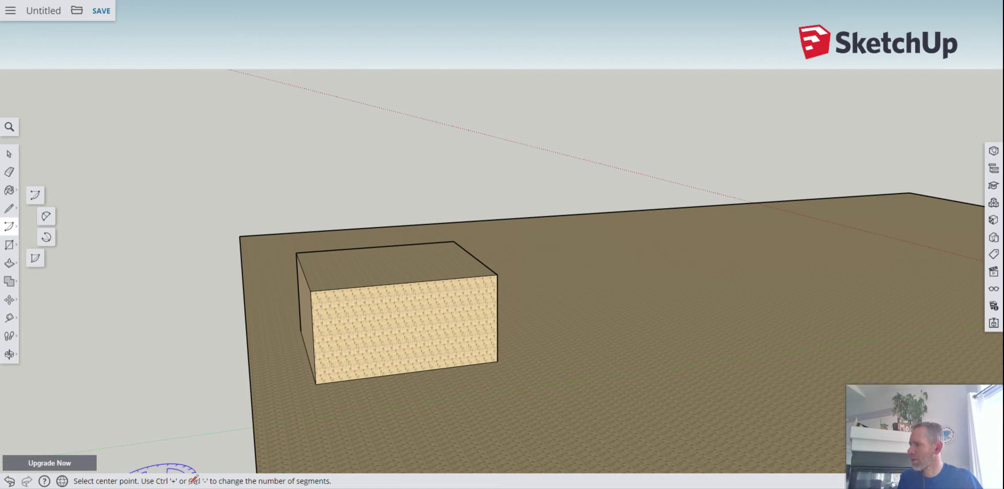
left_click(497, 274)
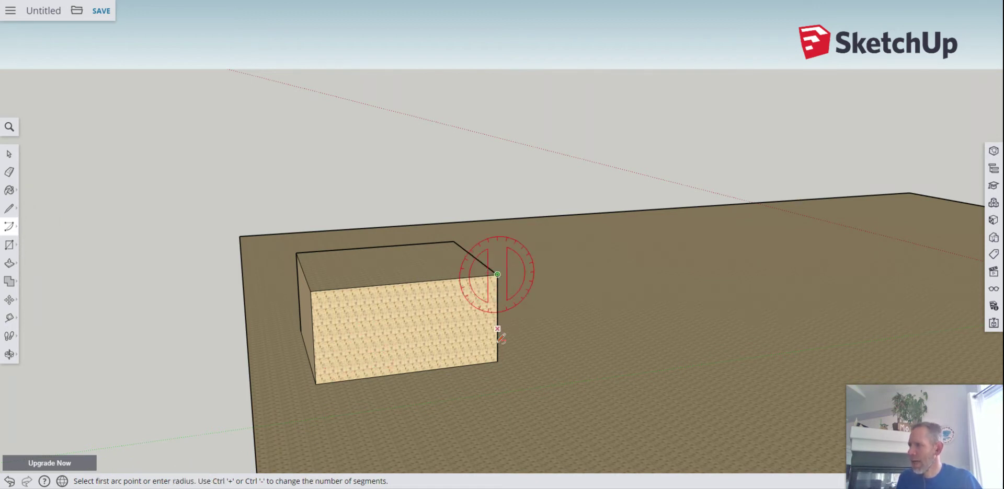
left_click(498, 361)
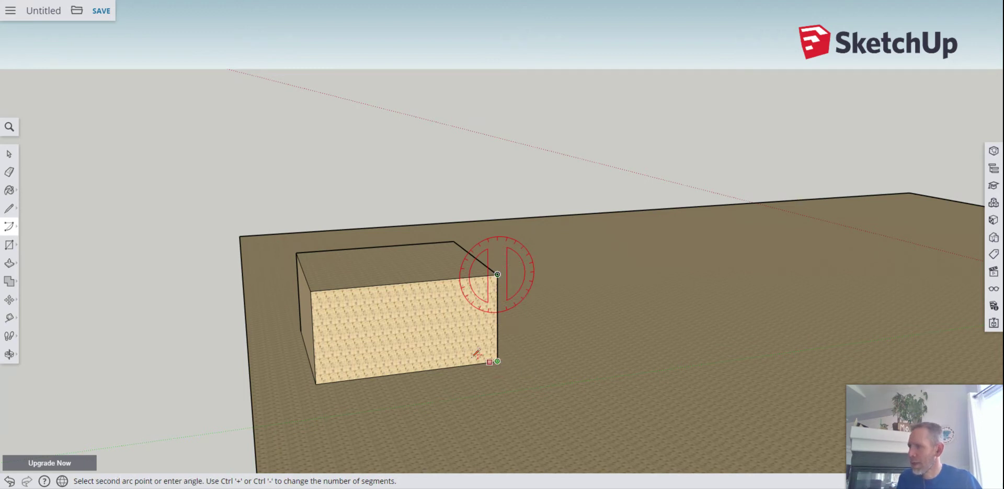
left_click(389, 284)
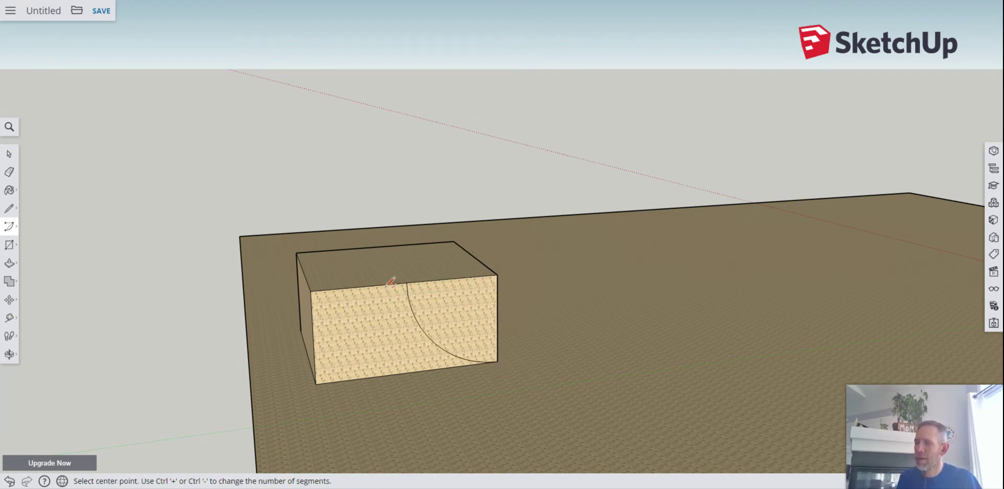
Push the area enclosed by the arc through the full depth of the box to leave a curved ramp.
left_click(9, 264)
left_click(457, 293)
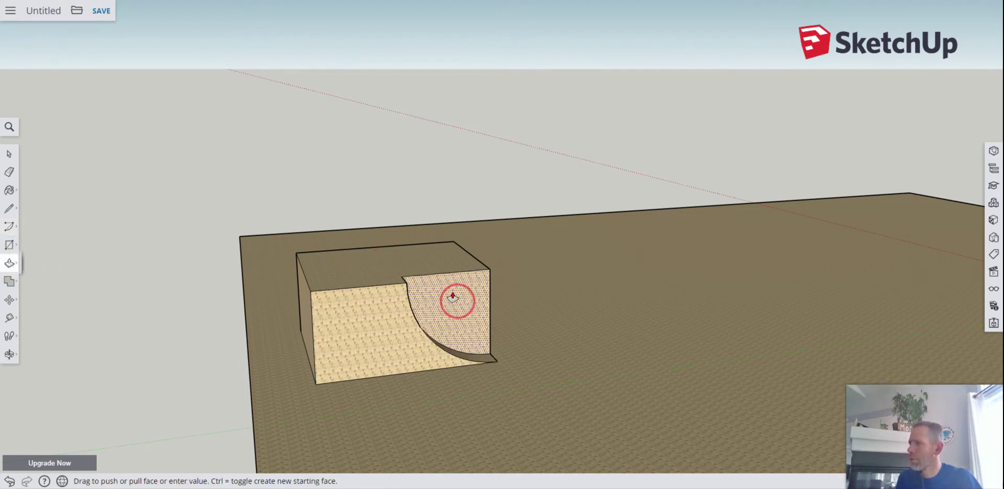
left_click(411, 249)
Paint the ramp's near side, curved surface and top platform with the Metal Corrugated Shiny material.
left_click(9, 354)
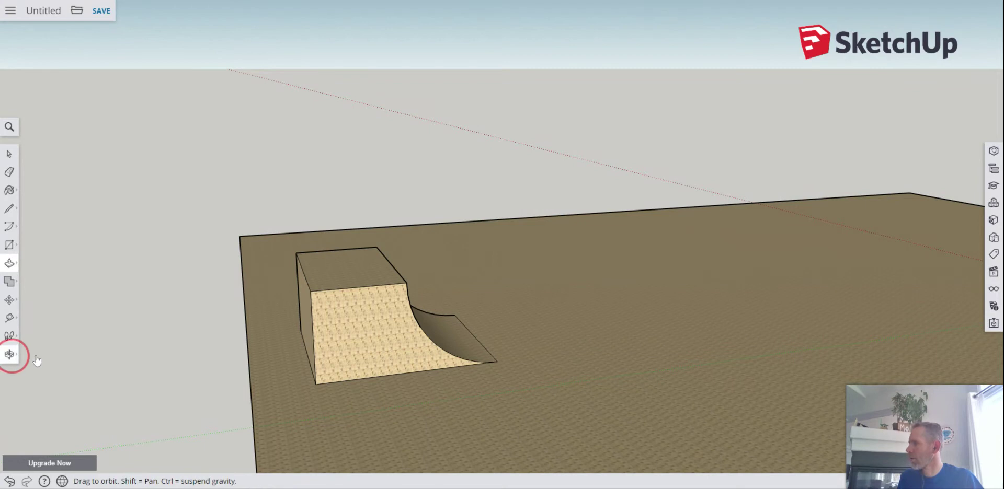
left_click_drag(512, 355, 360, 328)
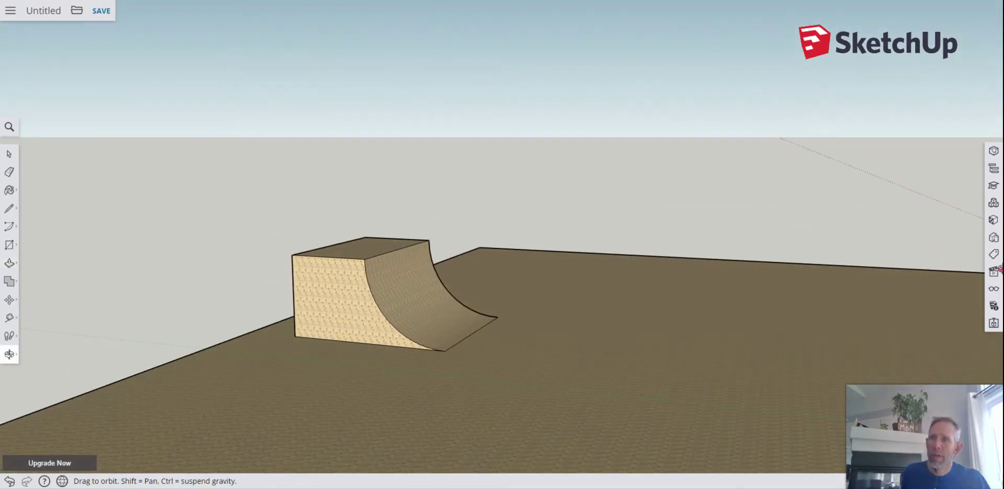
left_click(993, 220)
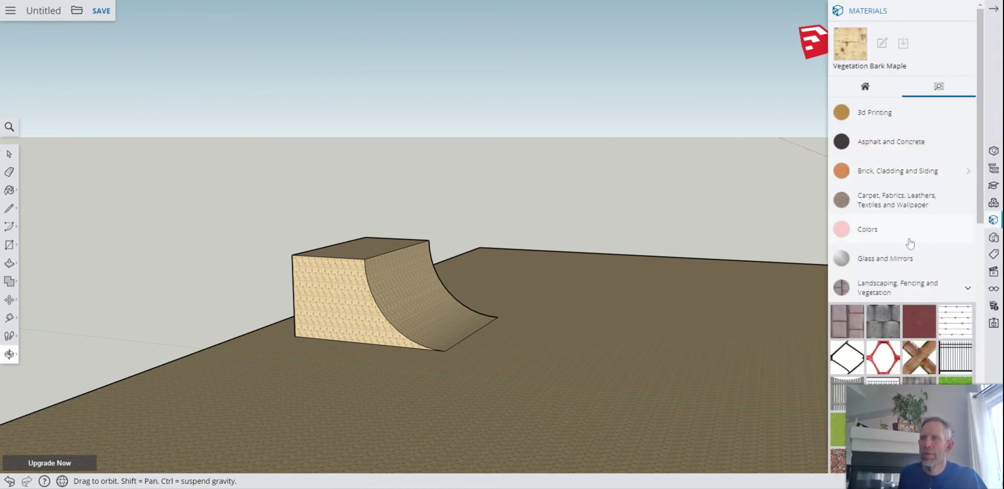
scroll(902, 210, "down", 10)
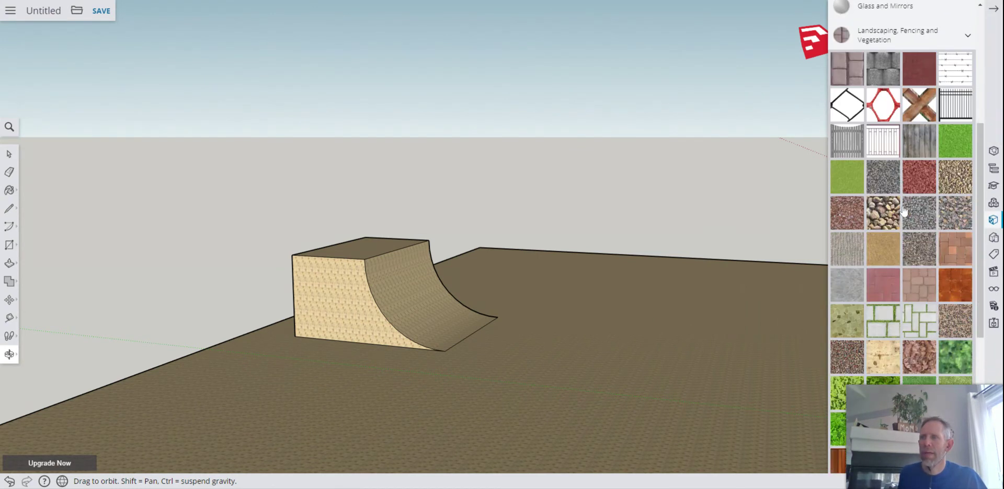
left_click(866, 220)
left_click(919, 254)
left_click(345, 267)
left_click(394, 272)
left_click(383, 243)
Paint the ramp's opposite side face with the same Metal Corrugated Shiny material.
left_click(10, 355)
left_click_drag(472, 291, 488, 312)
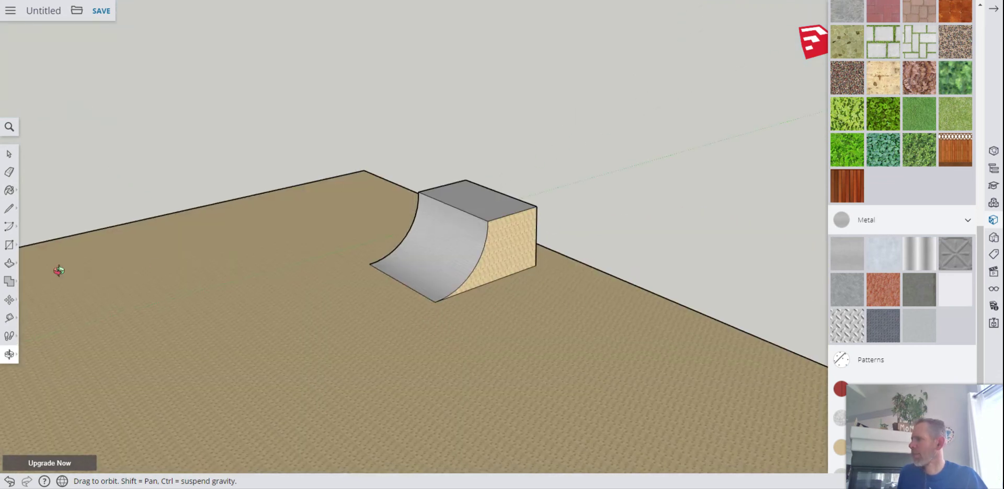
left_click(9, 190)
left_click(512, 231)
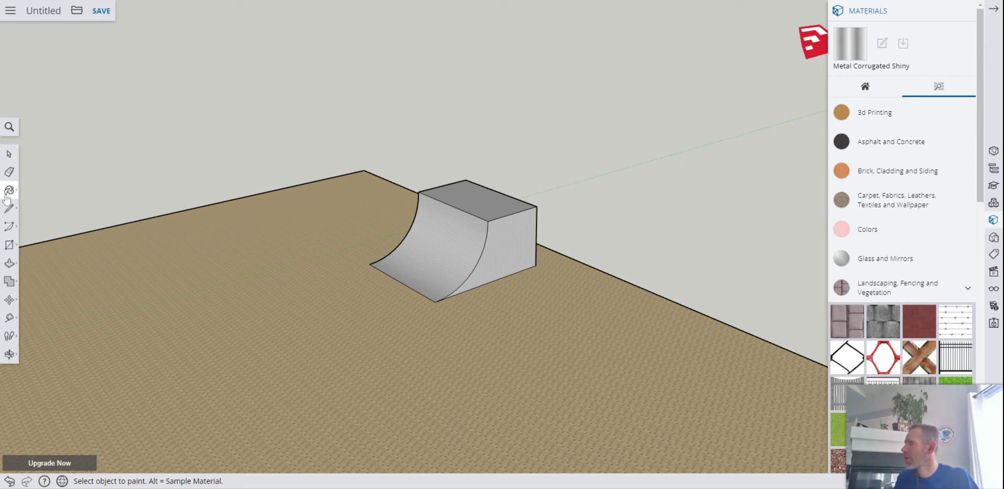
Draw a rectangle on the ground beside the ramp, starting at the ramp's lower front corner and matching its depth.
left_click(9, 245)
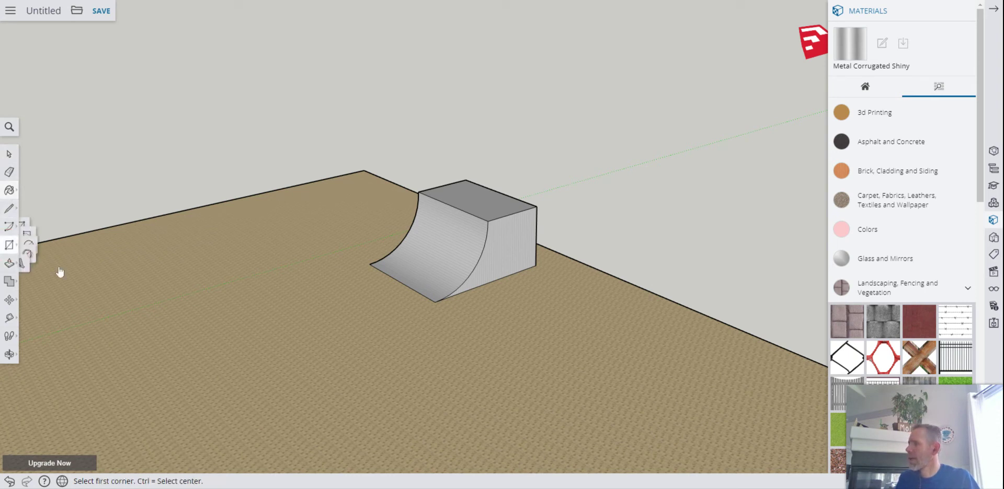
left_click(434, 302)
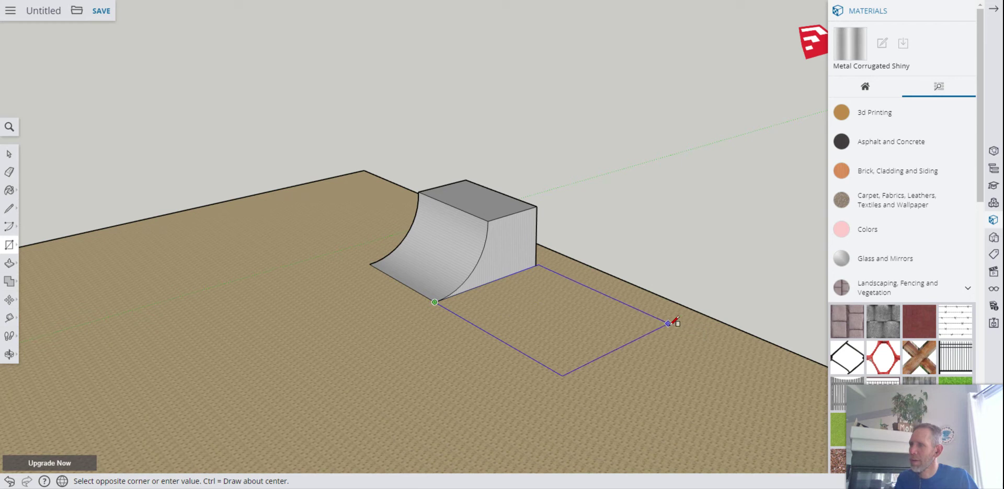
left_click(688, 331)
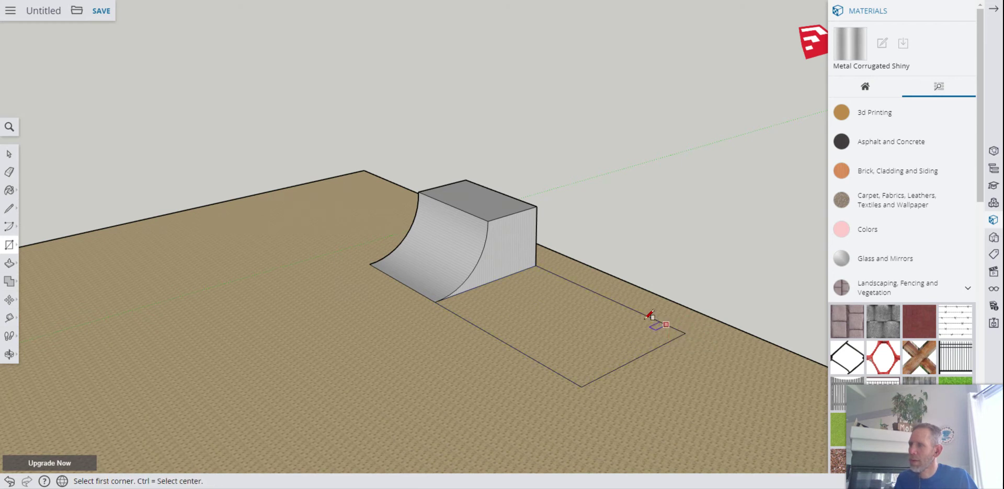
Pull the ground rectangle beside the metal ramp up into a box clearly taller than the ramp.
left_click(43, 262)
left_click_drag(560, 324, 542, 162)
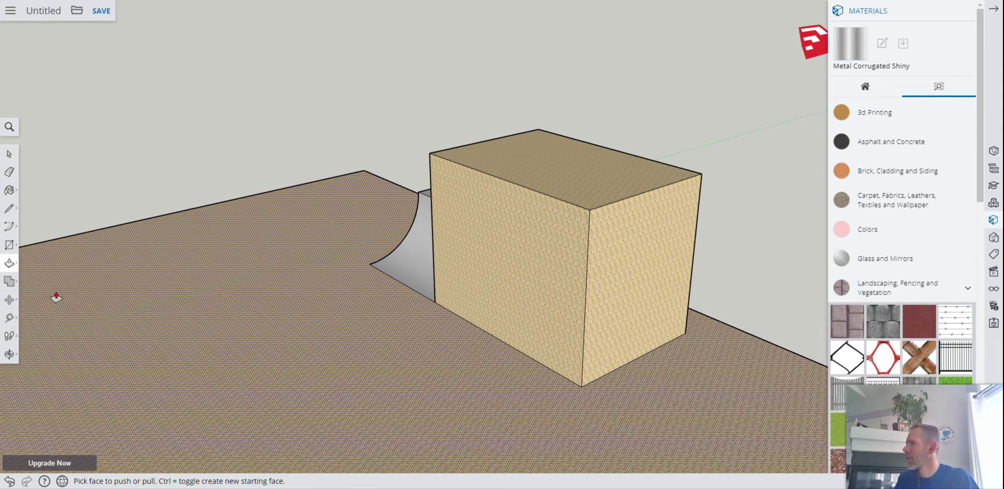
Try to shape the tall box's end face with an arc centred on its upper front corner and push the cut-off area.
left_click(7, 229)
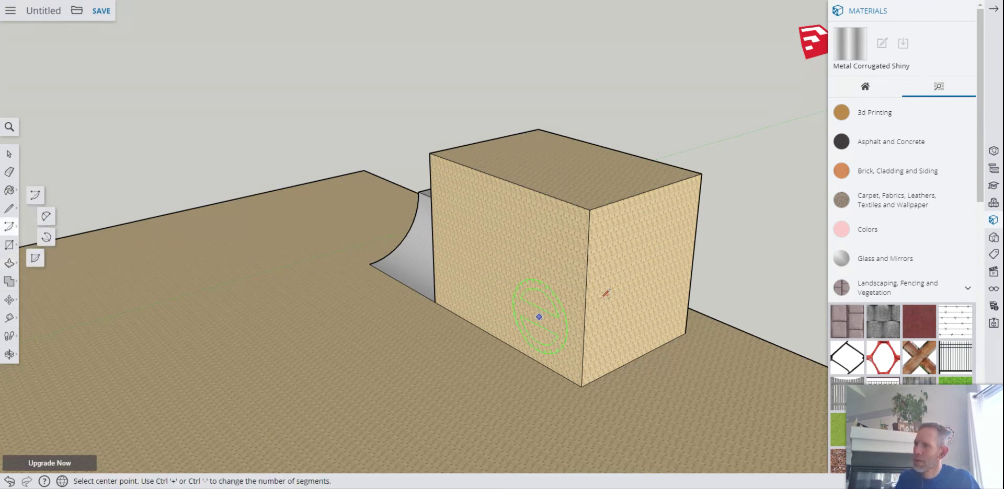
left_click(589, 210)
left_click(581, 387)
left_click(676, 237)
left_click(8, 264)
left_click_drag(643, 267, 640, 302)
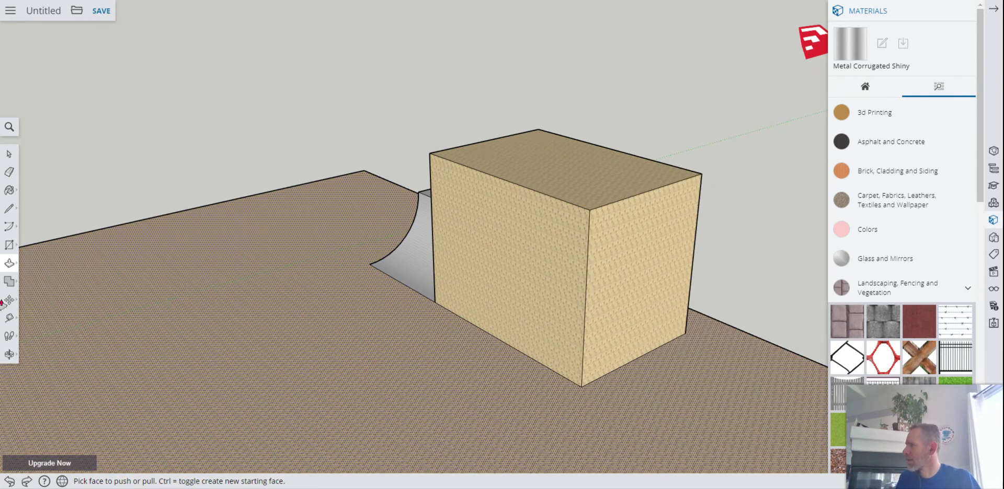
Try an arc from the end face's lower front corner to its rear edge with a push of the face, and undo the push.
left_click(9, 226)
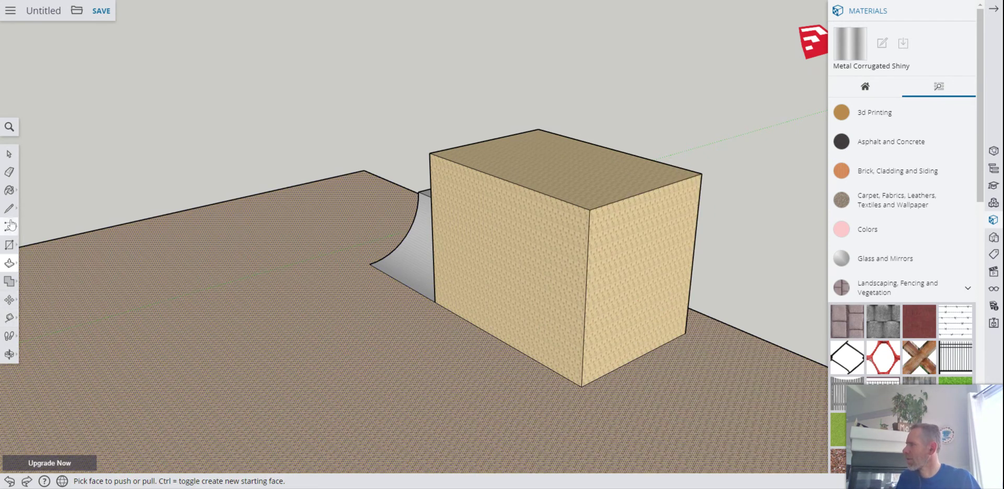
left_click(589, 210)
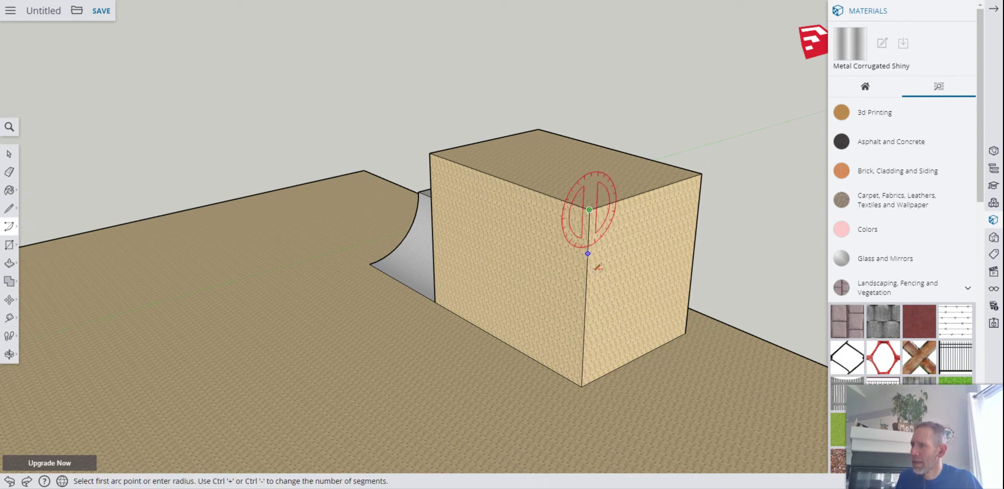
left_click(581, 387)
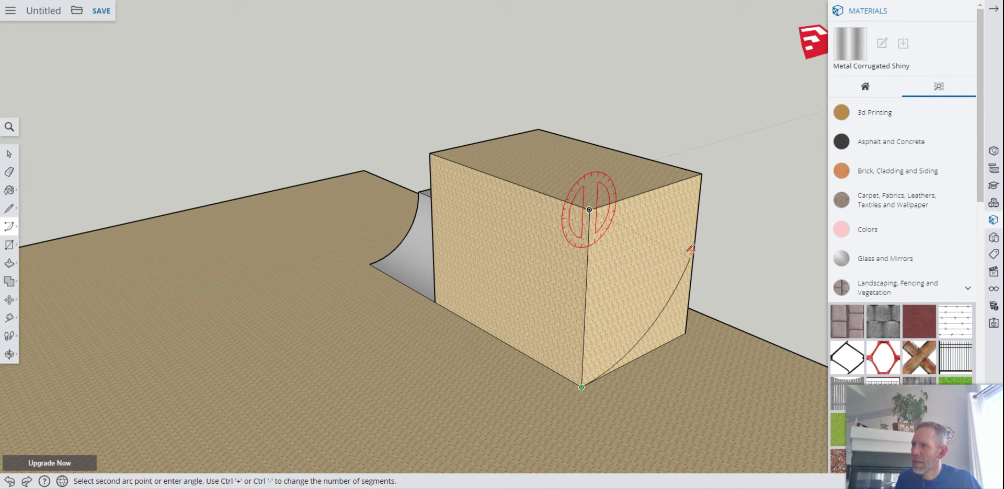
left_click(692, 257)
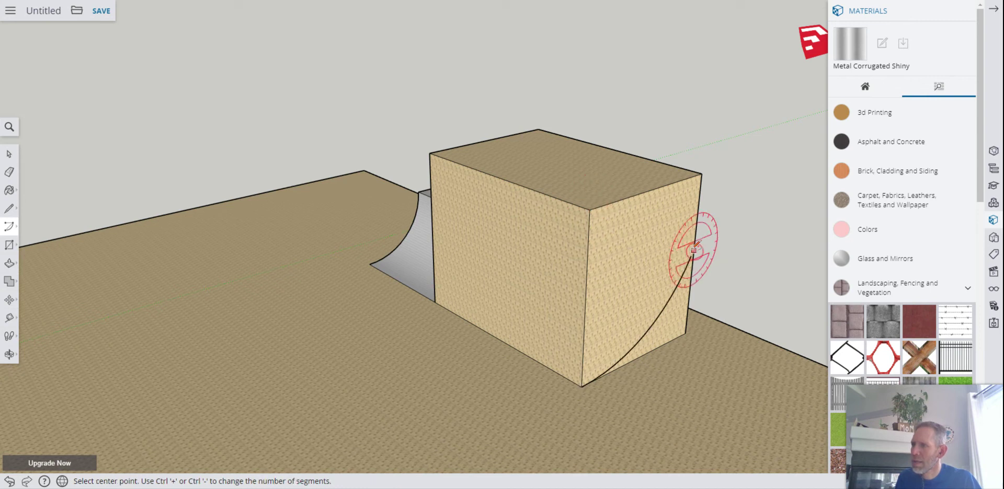
left_click(10, 263)
left_click_drag(650, 263, 618, 251)
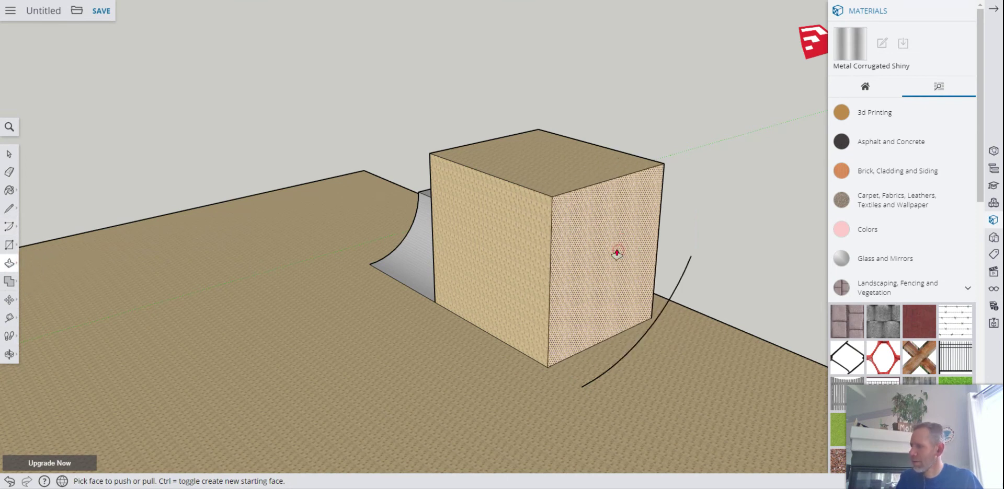
key("ctrl+z")
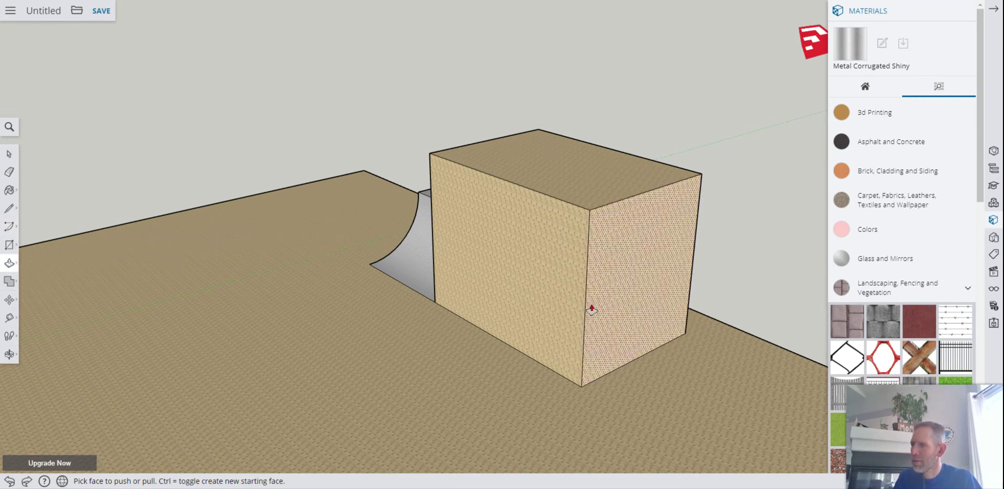
Draw an arc on the end face, centred partway down its front edge, from the lower corner to the top, and push the enclosed area through the box.
left_click(9, 225)
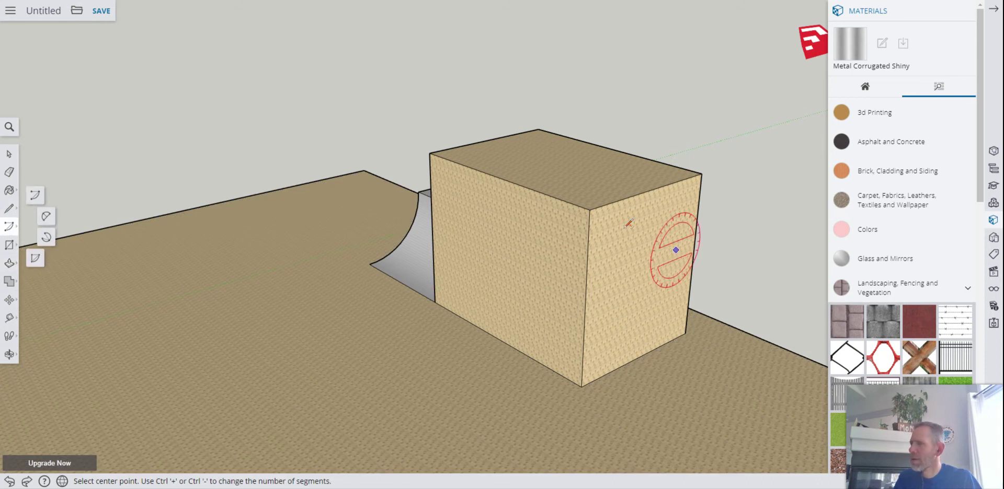
left_click(588, 254)
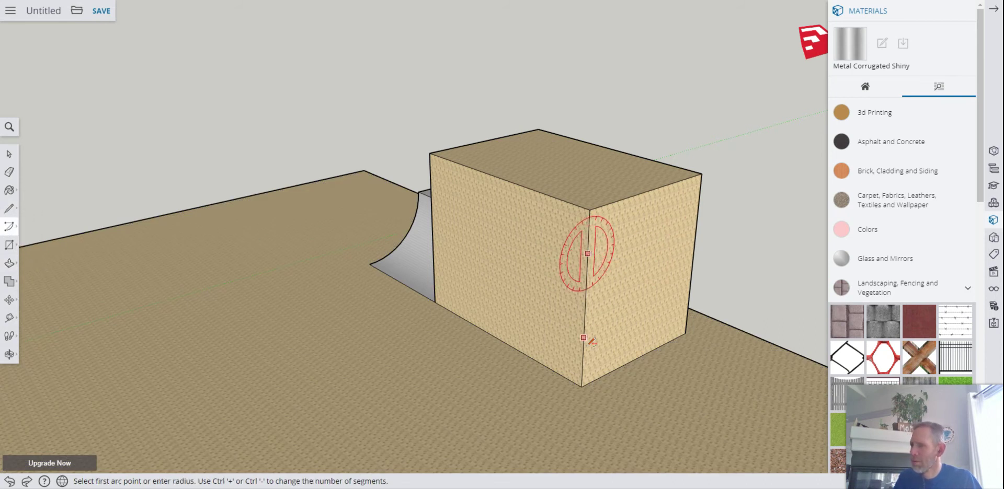
left_click(581, 387)
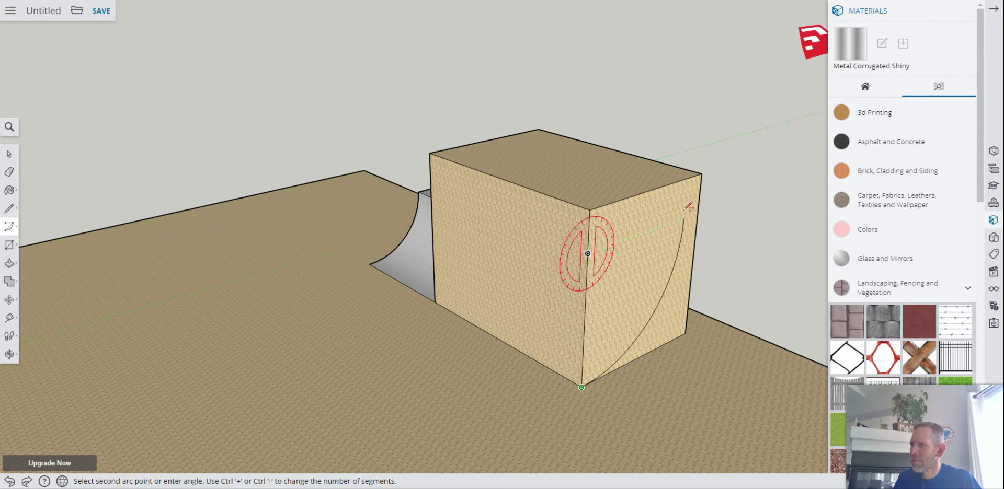
left_click(687, 178)
left_click(9, 264)
left_click_drag(605, 275, 461, 228)
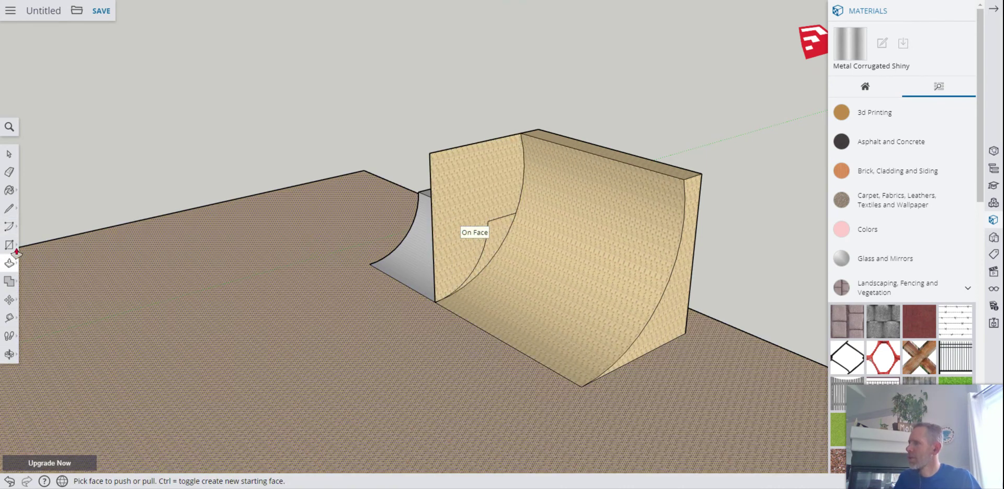
Erase the leftover thin side wall standing between the metal ramp and the taller curved ramp.
left_click(10, 354)
left_click_drag(309, 300, 578, 275)
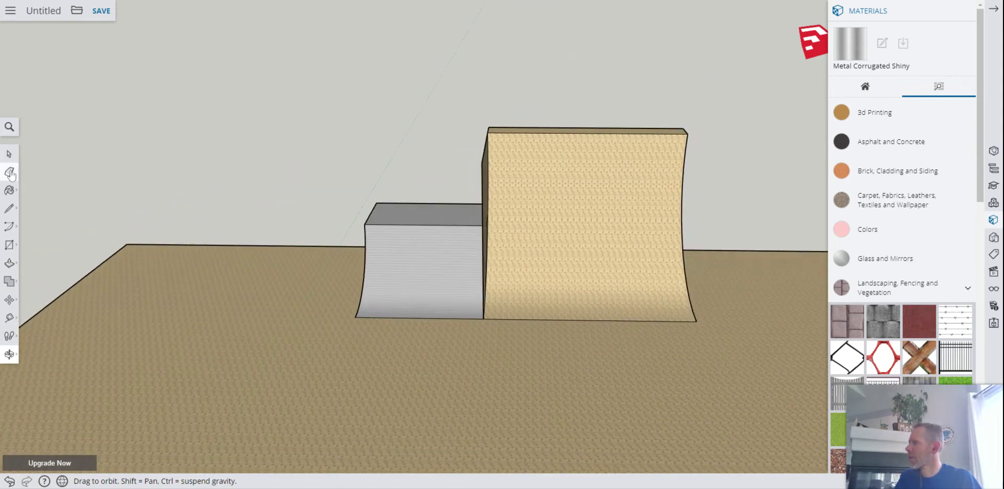
left_click(9, 172)
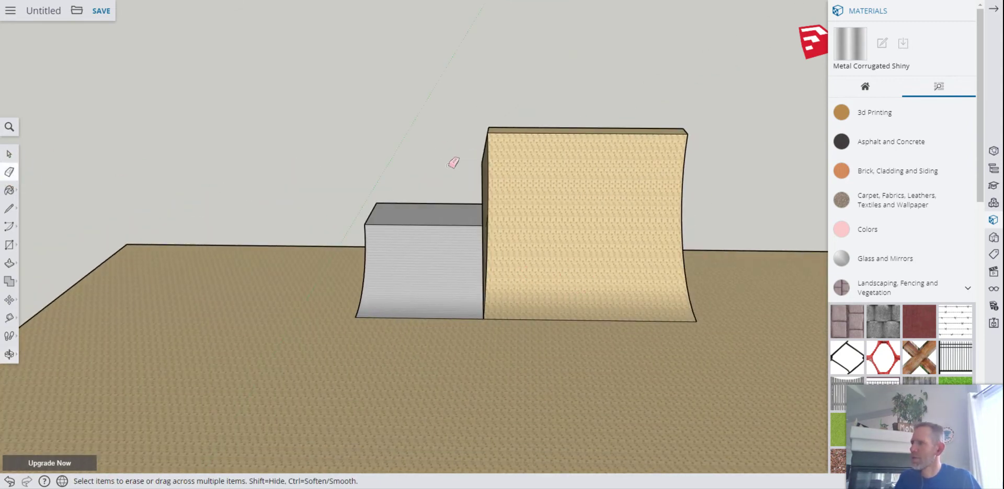
left_click(10, 354)
left_click_drag(409, 314, 383, 331)
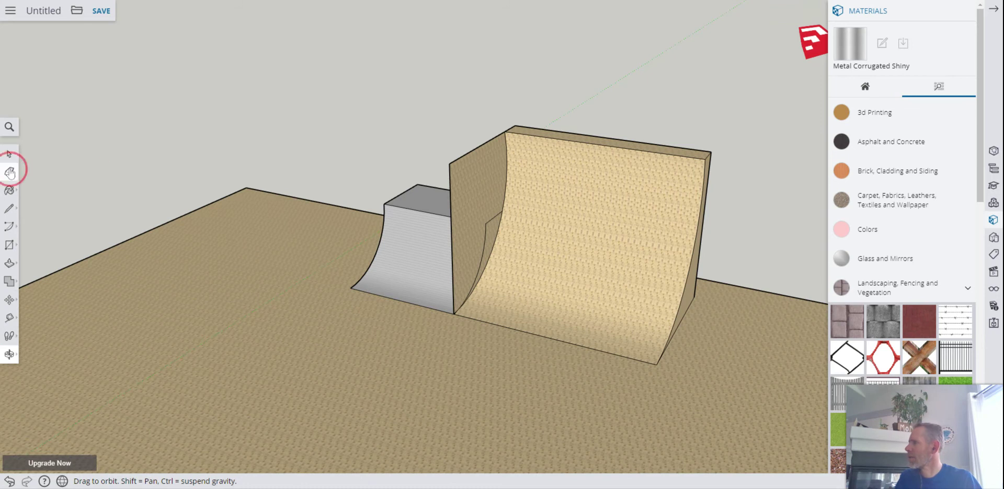
left_click(9, 173)
mouse_move(466, 151)
left_mouse_down()
mouse_move(441, 168)
mouse_move(371, 148)
left_mouse_up()
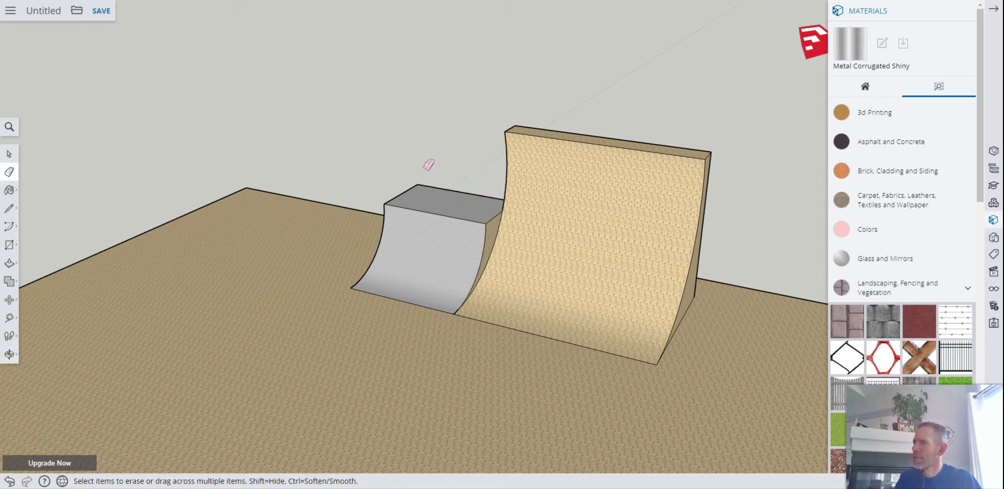
Search the 3D Warehouse components for "mountain bike".
left_click(9, 354)
left_click_drag(225, 324, 709, 276)
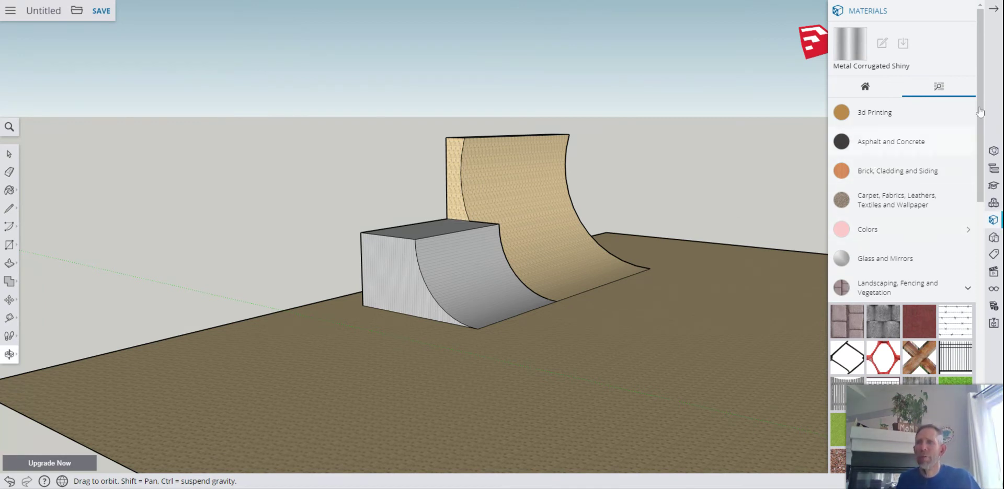
left_click(970, 12)
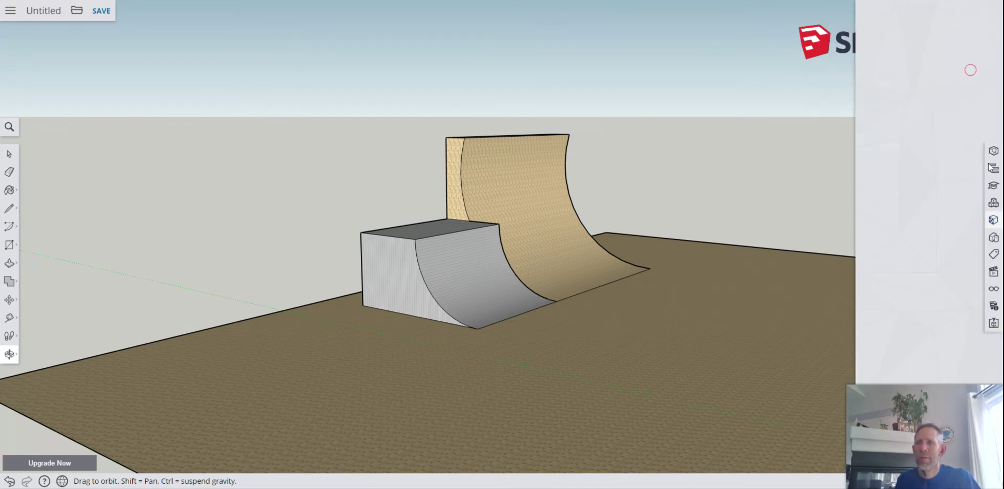
left_click(993, 205)
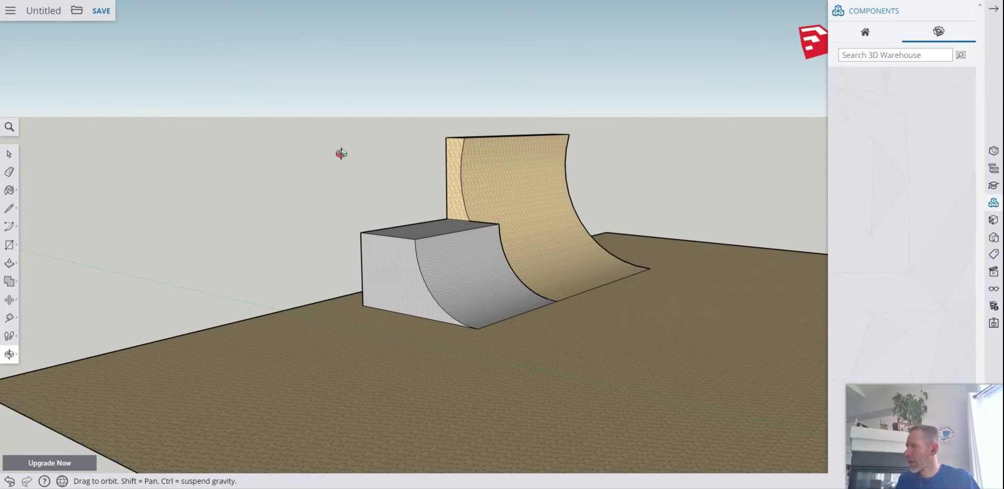
left_click(856, 56)
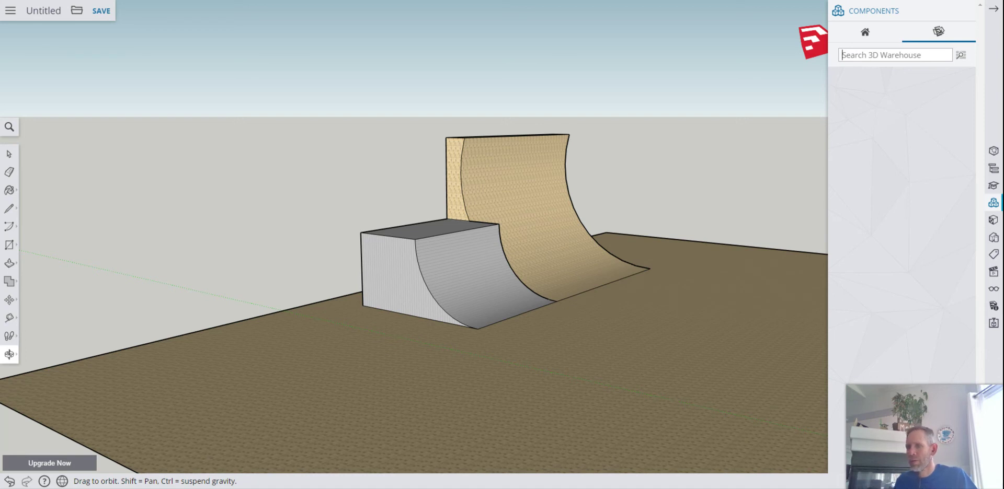
type("mou")
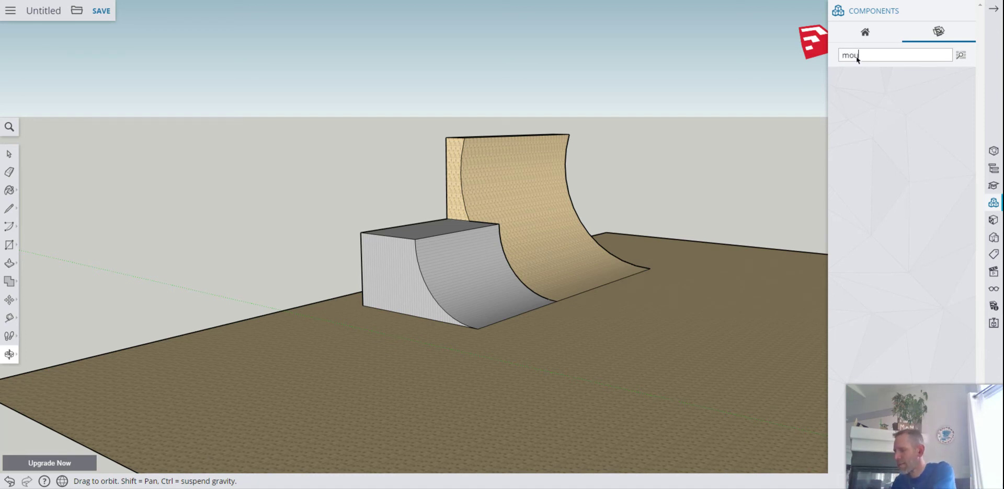
type("ntain bike")
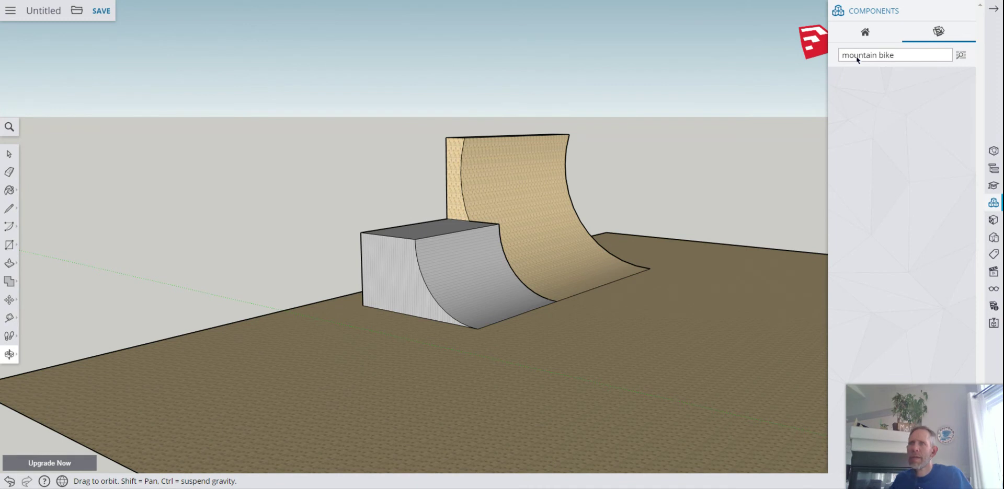
key("Return")
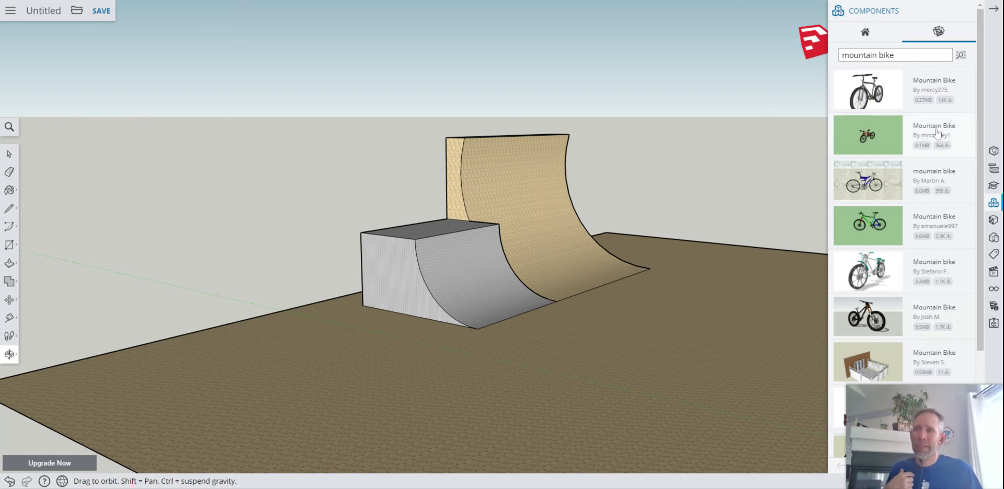
Place the first Mountain Bike model on the ground in front of the taller ramp and deselect it.
left_click(926, 79)
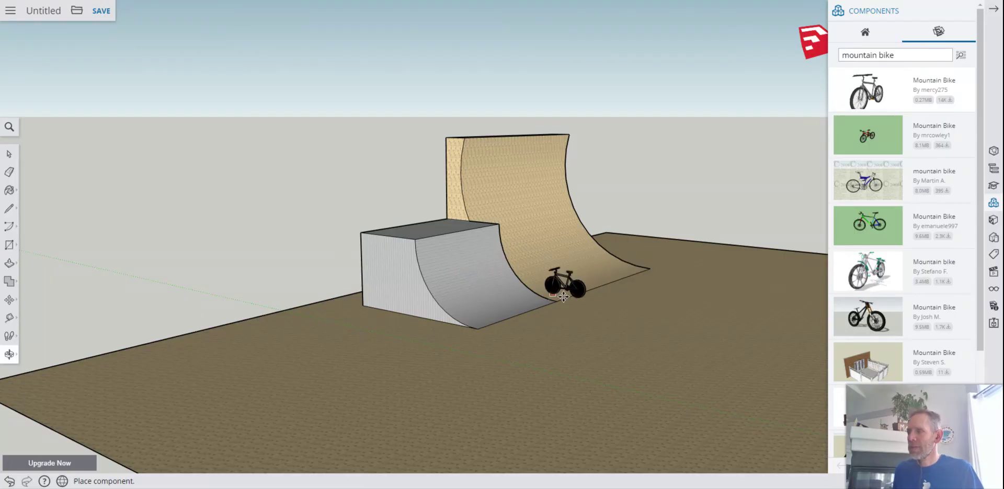
left_click(606, 292)
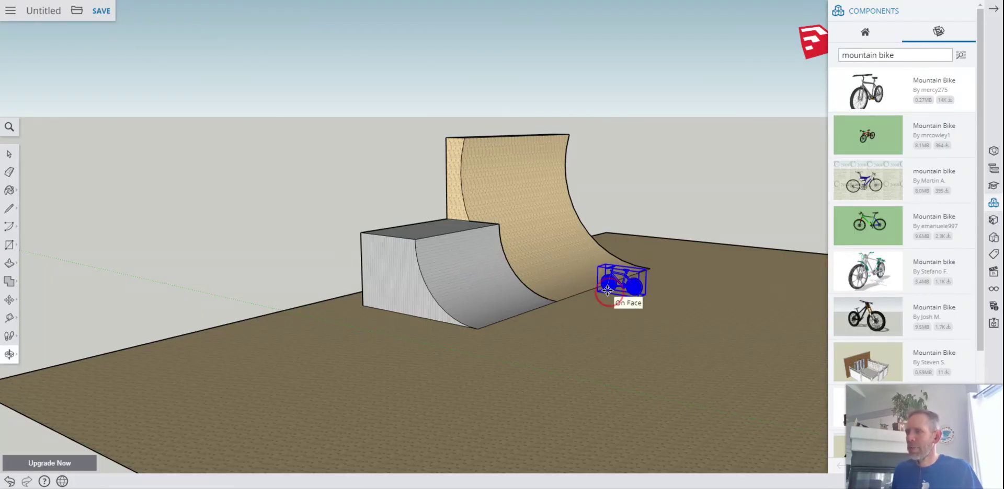
left_click(8, 153)
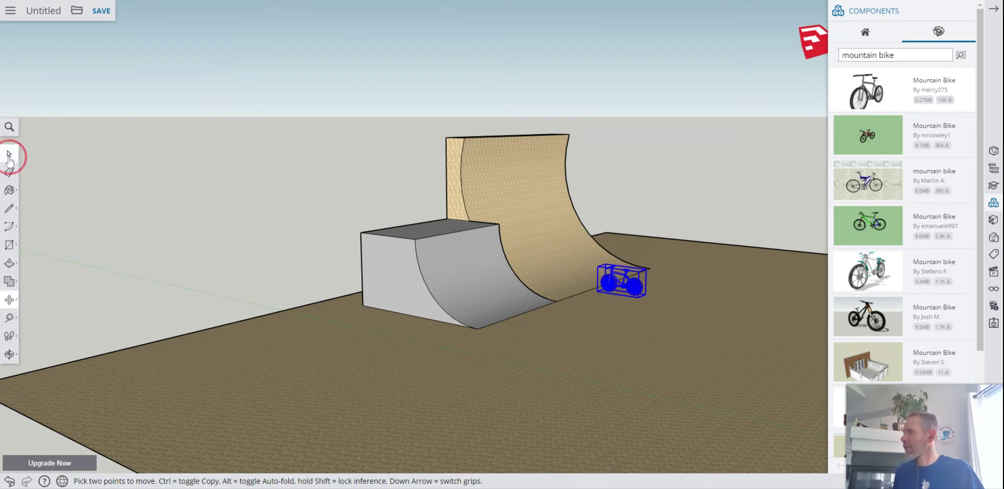
left_click(723, 177)
Delete the standing human figure at the model's origin.
scroll(780, 230, "down", 2)
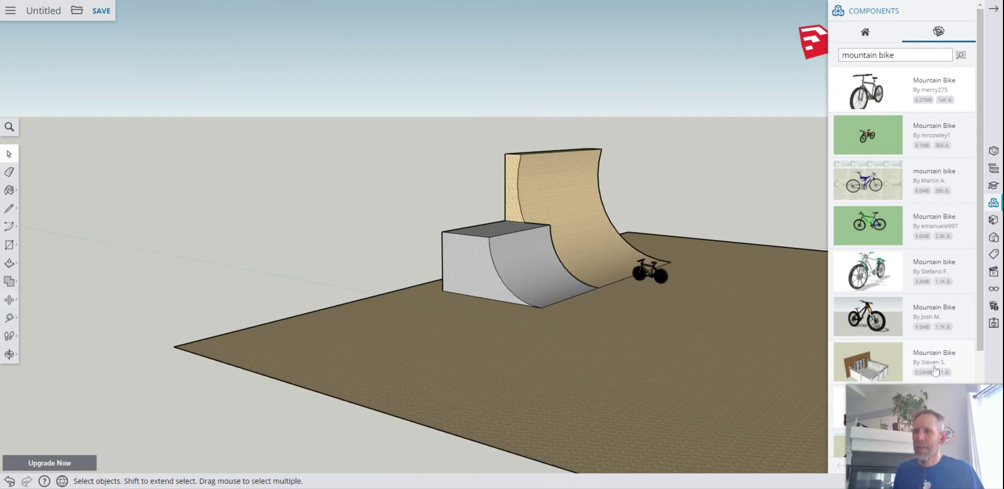
scroll(590, 421, "down", 2)
left_click(9, 358)
left_click_drag(683, 328, 339, 280)
left_click_drag(617, 286, 356, 343)
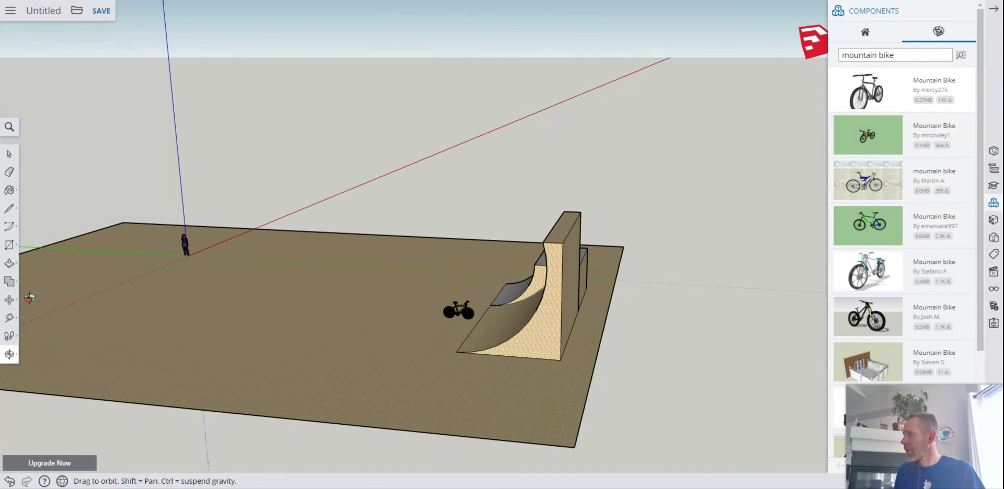
left_click(10, 355)
left_click(48, 333)
left_click_drag(285, 285, 581, 321)
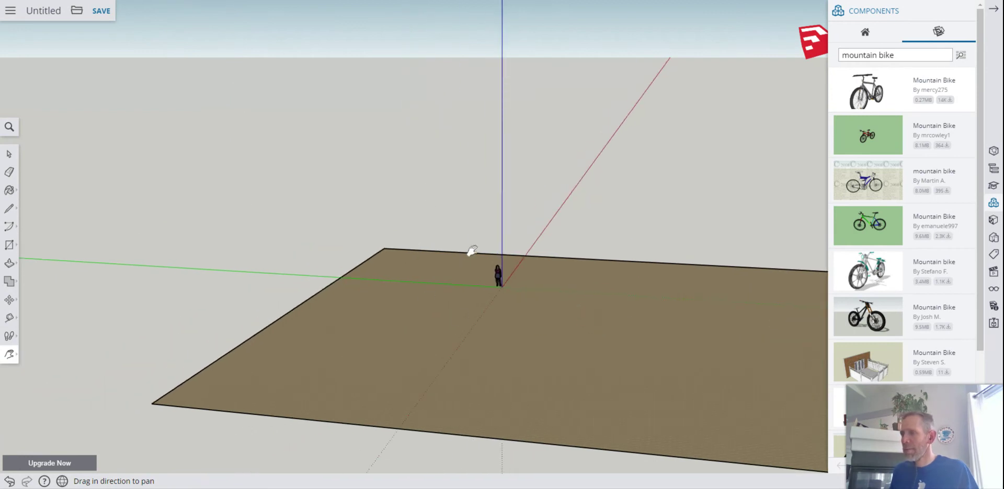
scroll(464, 252, "up", 10)
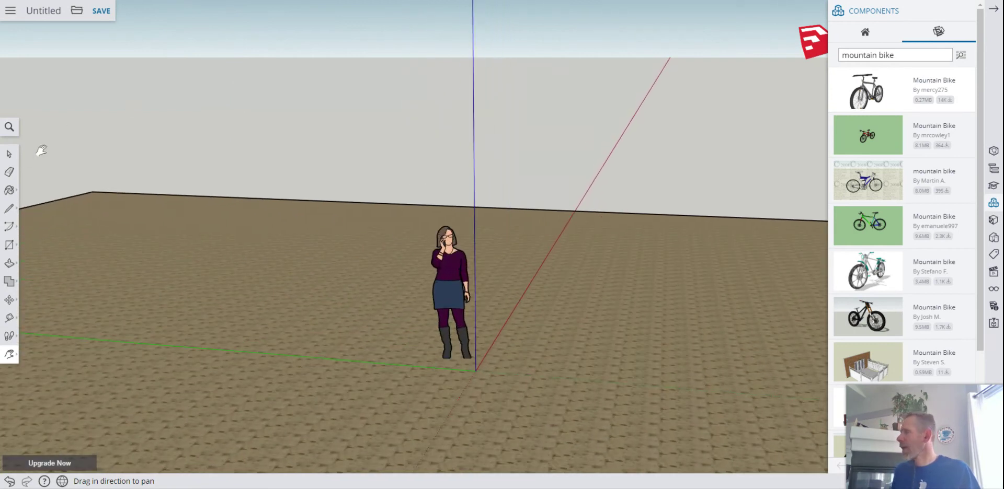
left_click(9, 154)
left_click(448, 256)
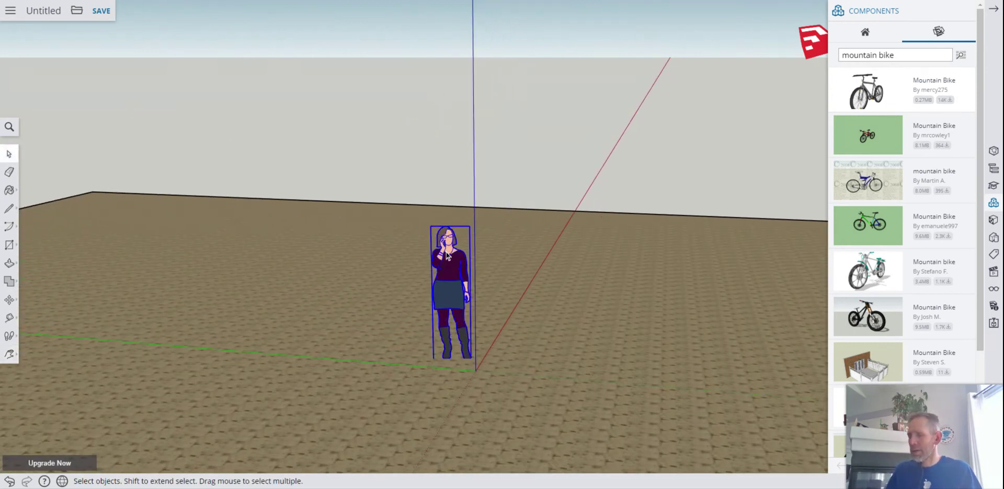
key("Delete")
Search the 3D Warehouse components for "dude".
left_click(897, 59)
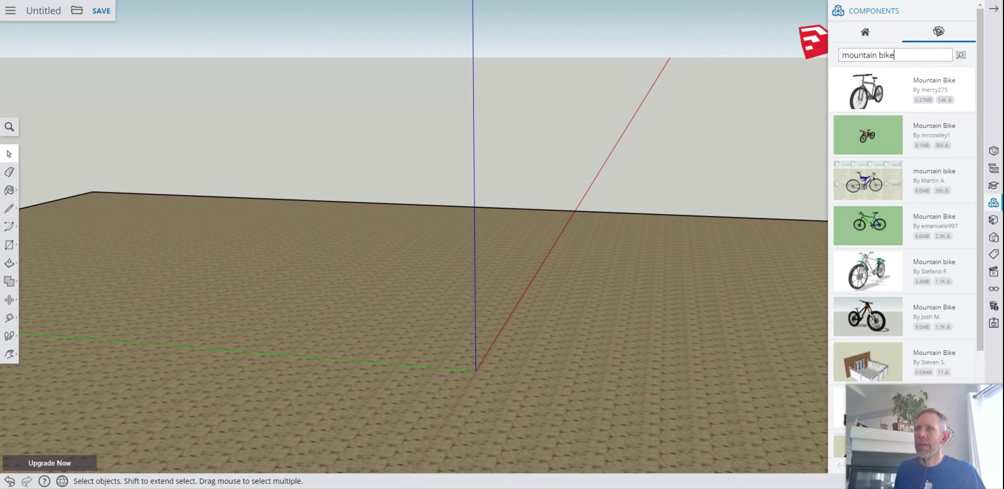
left_click_drag(895, 55, 742, 52)
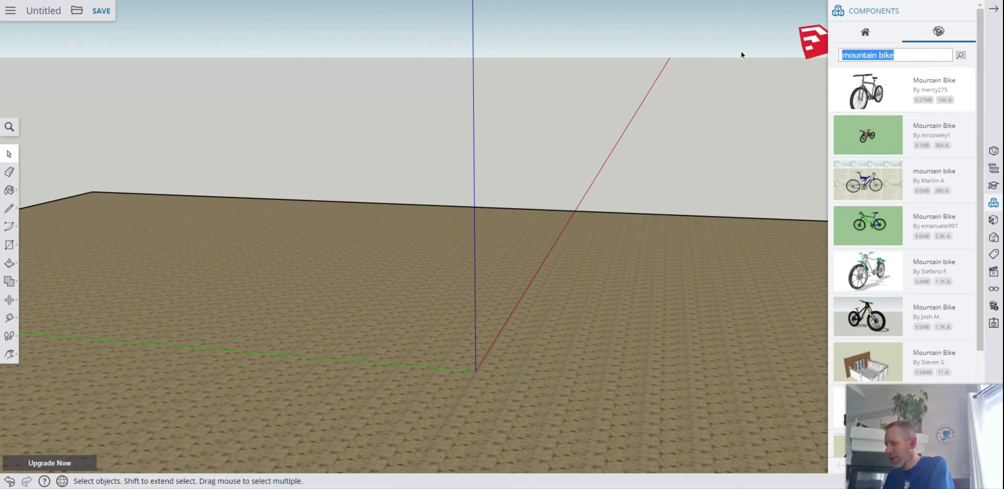
type("due")
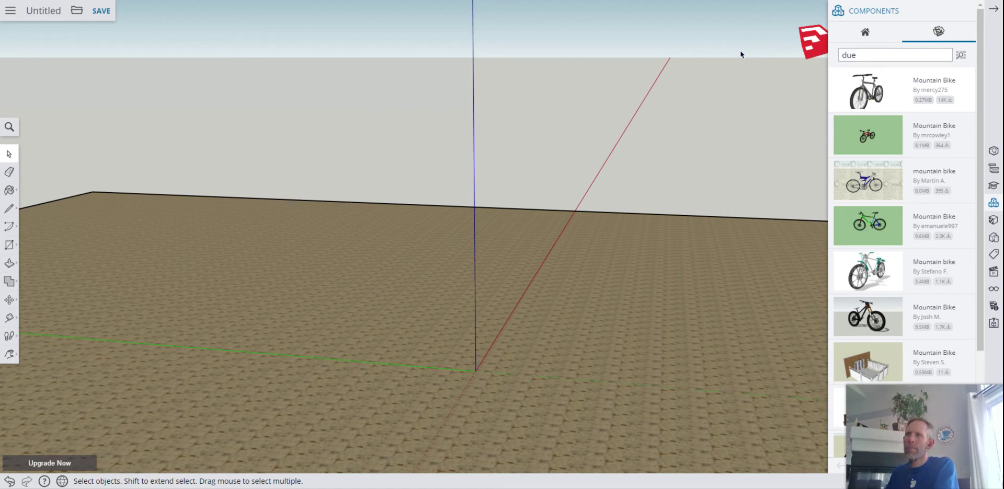
key("Return")
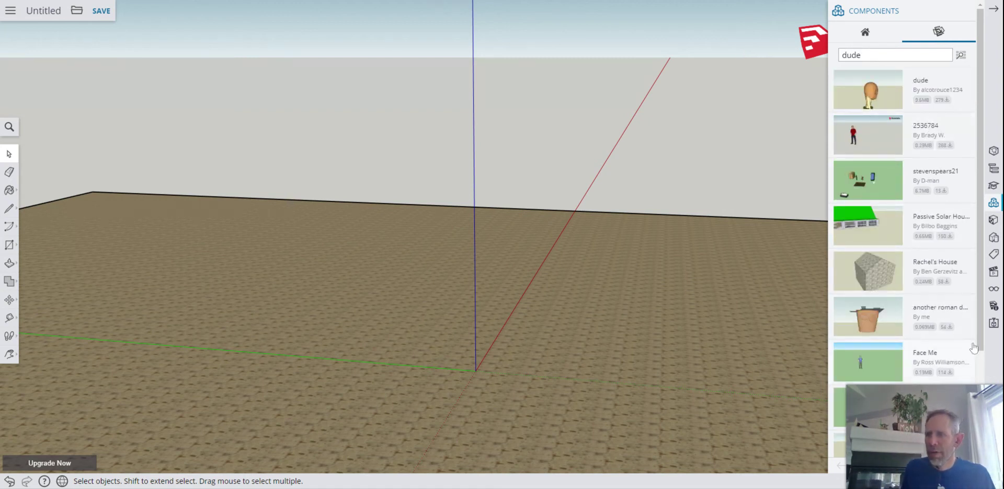
Choose the 2536784 model of a man in a red shirt and place him on the ground between the origin and the ramps.
scroll(976, 347, "down", 1)
scroll(976, 348, "down", 2)
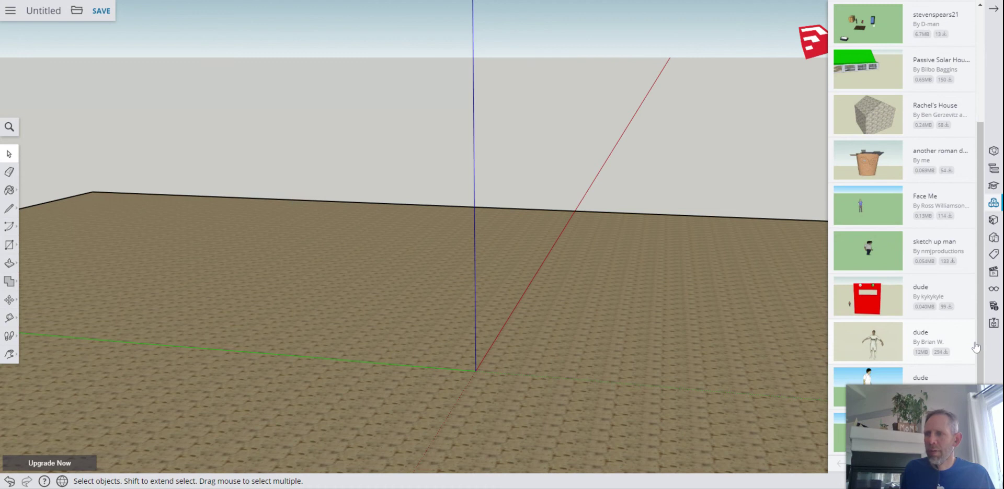
left_click_drag(975, 339, 968, 218)
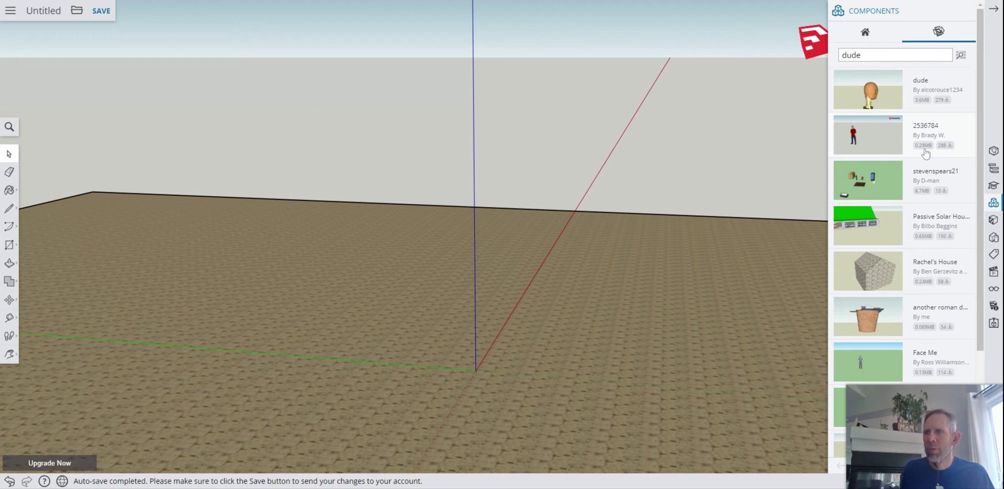
left_click_drag(976, 211, 976, 326)
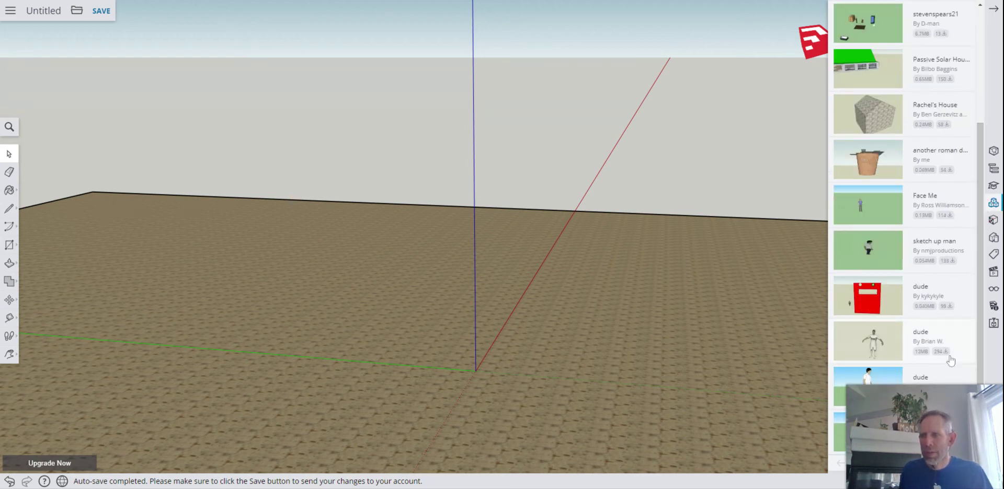
left_click_drag(980, 285, 981, 143)
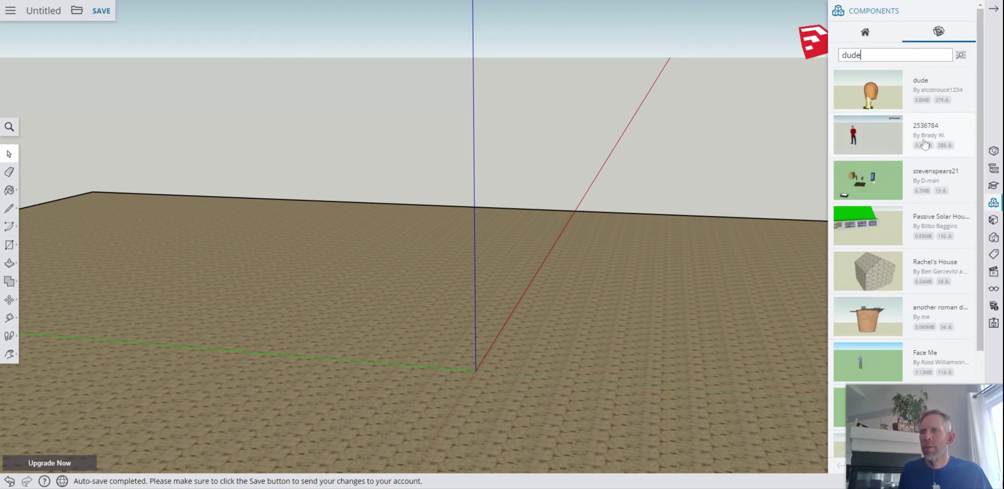
left_click(868, 146)
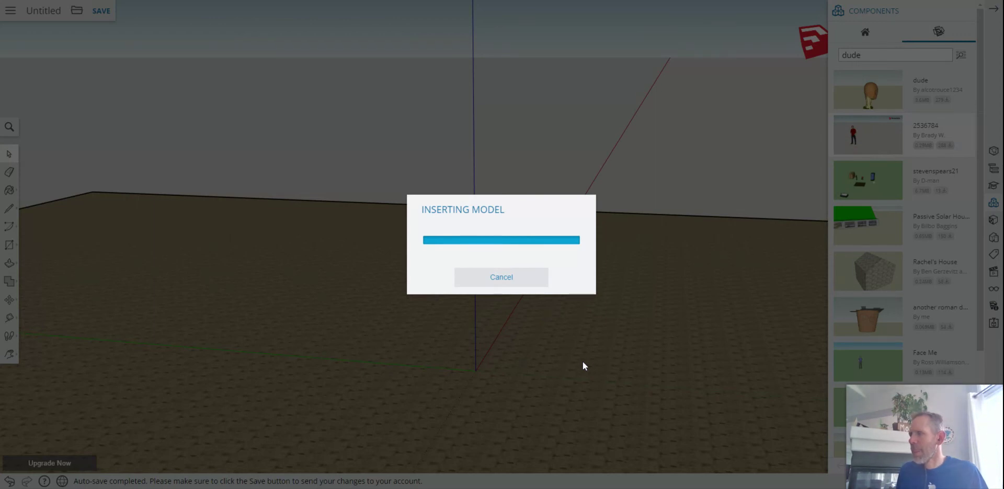
scroll(581, 360, "down", 5)
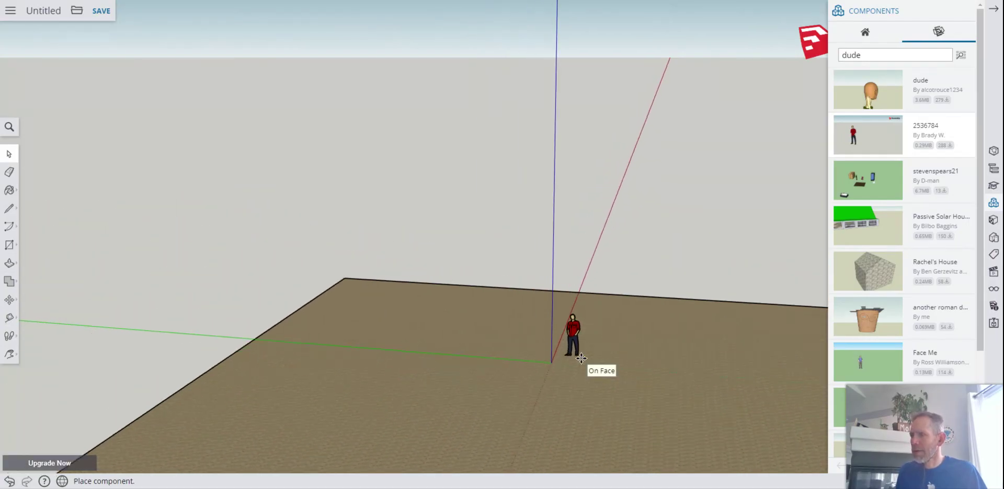
scroll(581, 359, "down", 2)
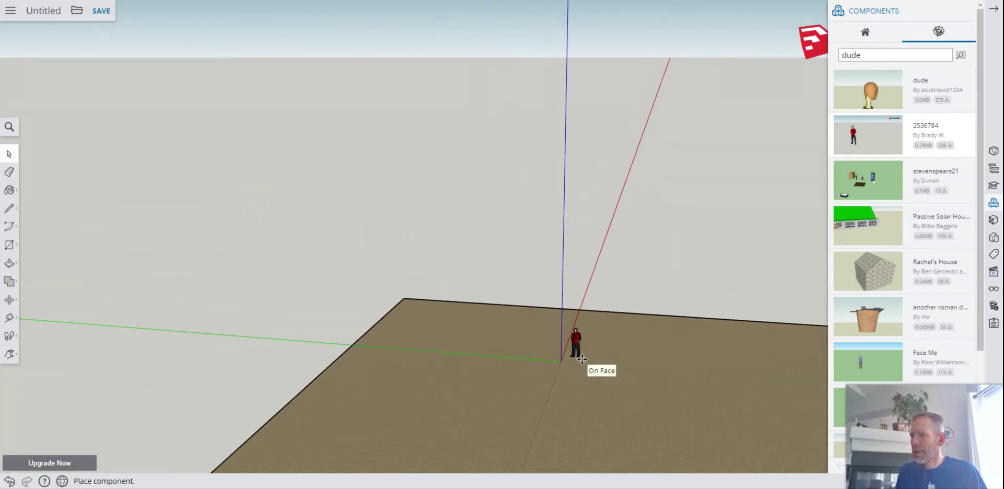
left_click(818, 435)
Move the man across the ground onto the mountain bike beside the taller ramp.
left_click(9, 354)
left_click_drag(686, 352, 471, 298)
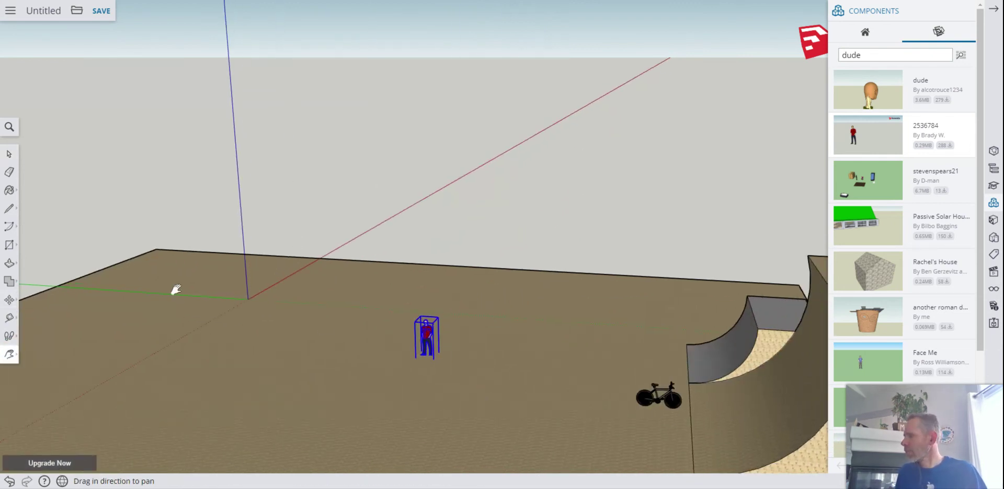
left_click(9, 300)
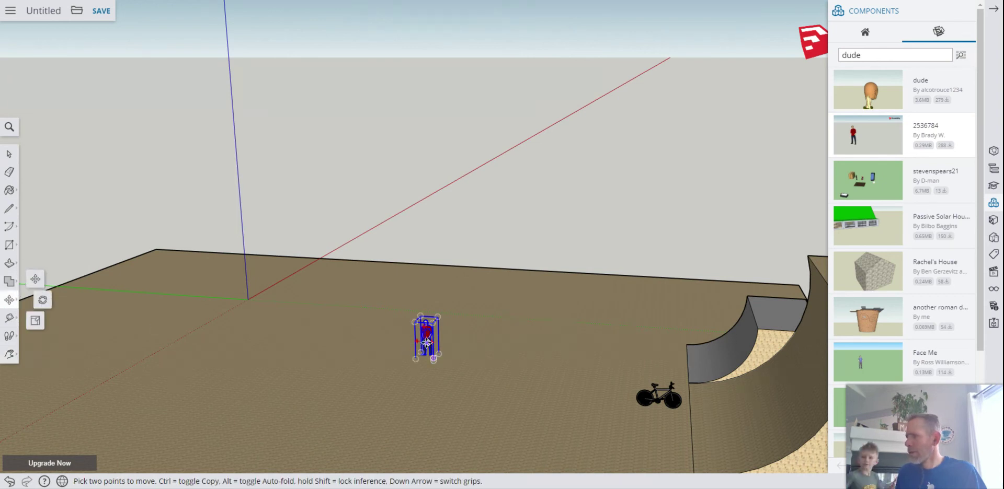
left_click(427, 342)
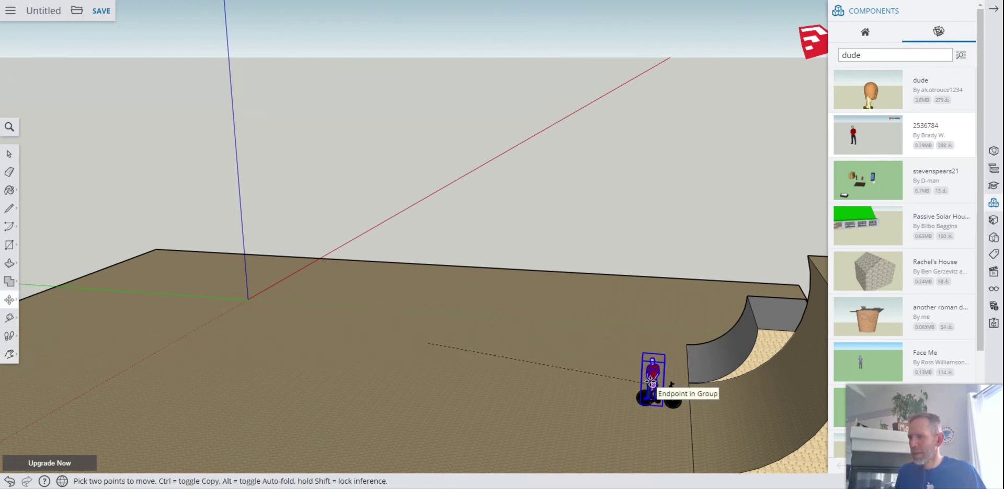
left_click(651, 384)
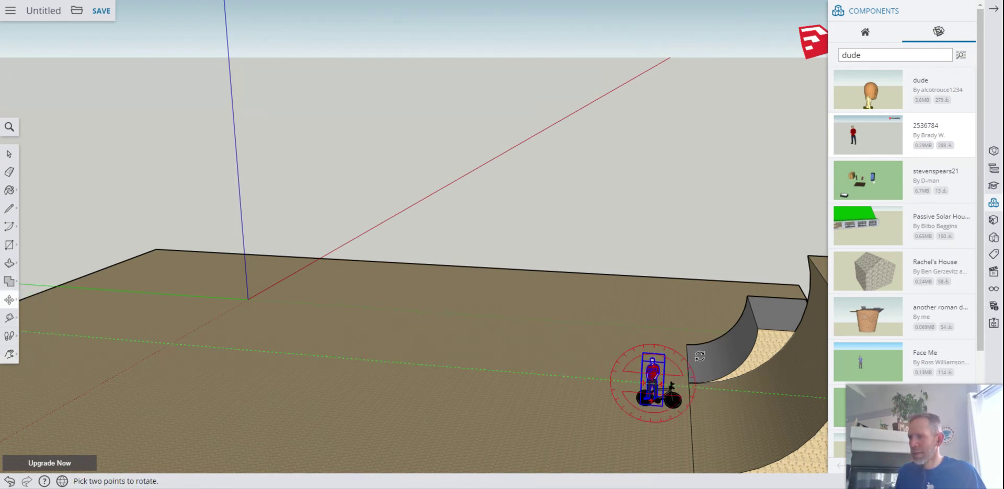
Examine the two ramps from behind to see their textured back walls.
left_click(9, 355)
left_click_drag(409, 325, 431, 322)
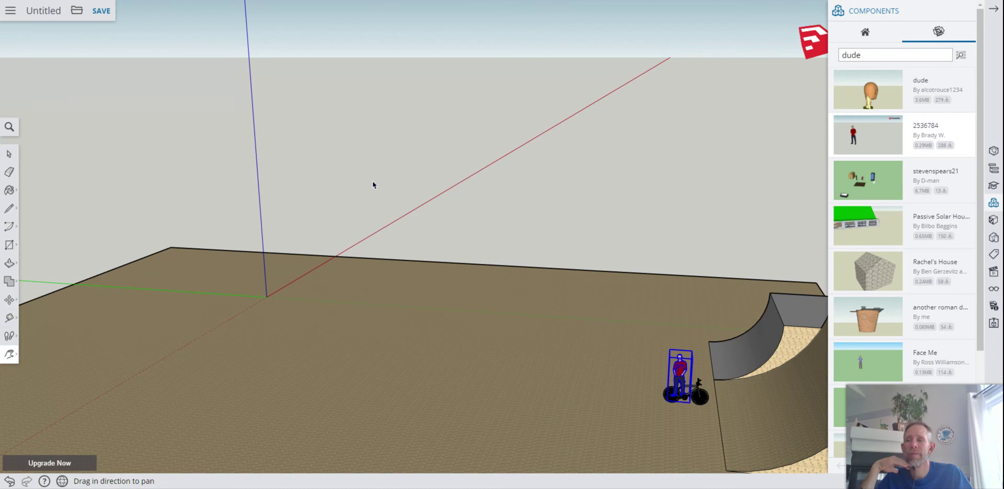
scroll(515, 280, "down", 3)
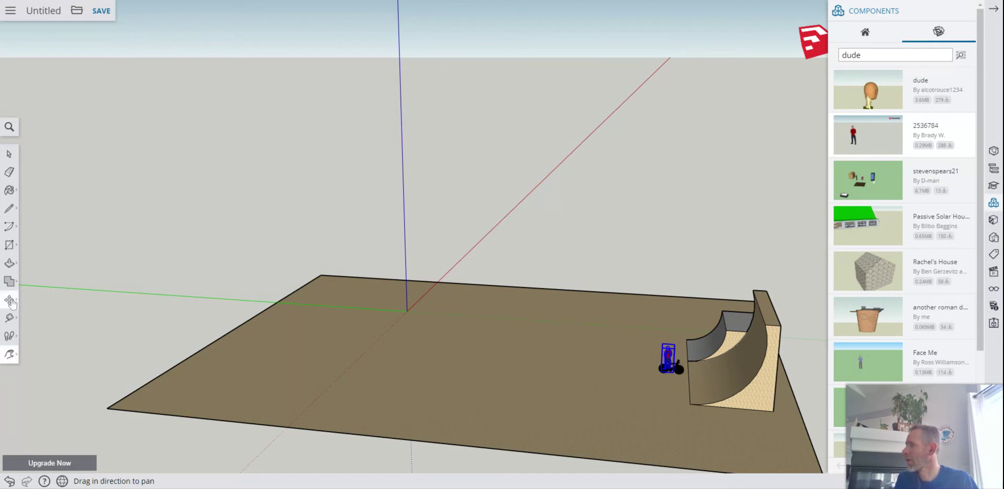
mouse_move(10, 353)
left_click(35, 312)
left_click_drag(742, 395, 590, 426)
scroll(757, 453, "up", 5)
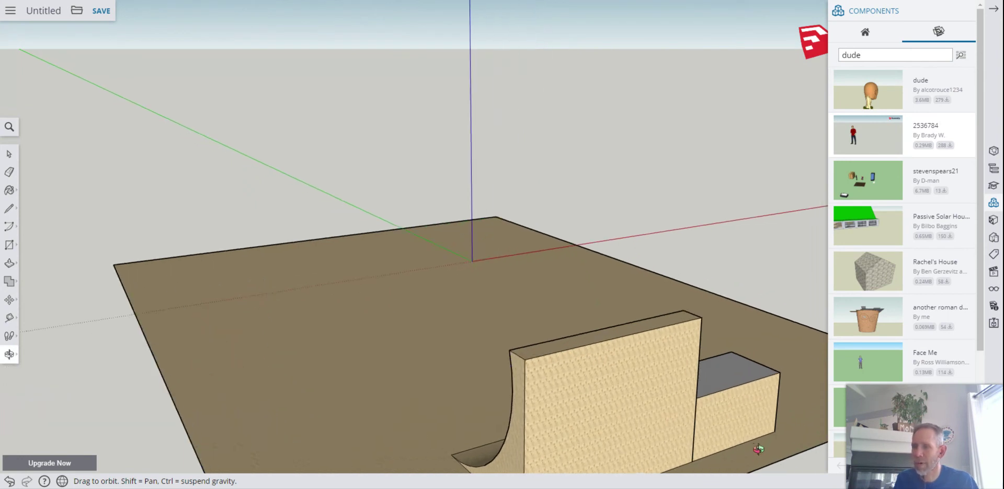
left_click(966, 11)
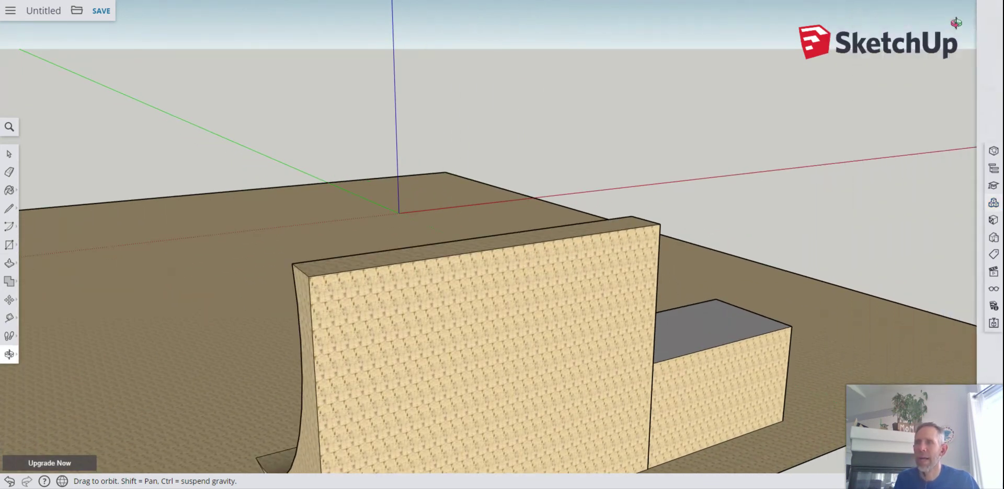
Paint the back wall of the lower ramp with the Metal Corrugated Shiny material.
left_click(993, 219)
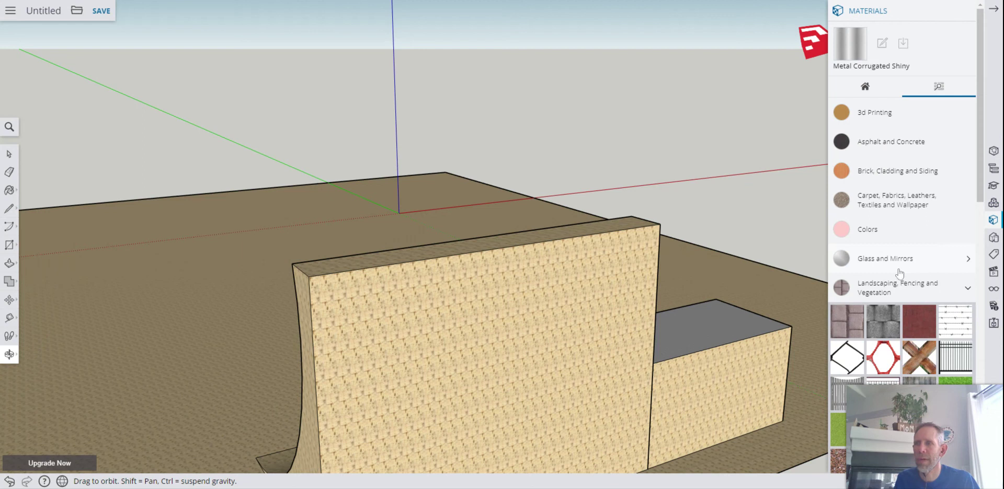
scroll(890, 335, "down", 4)
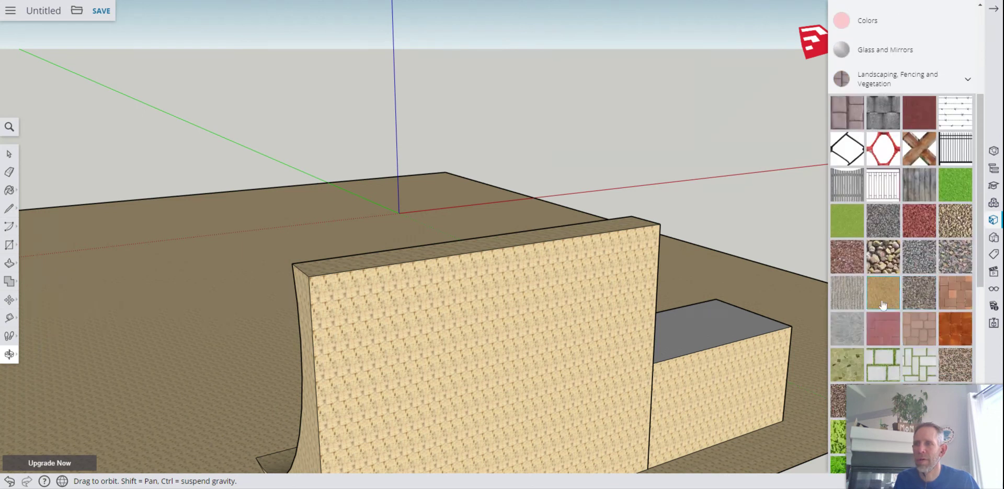
scroll(903, 166, "up", 1)
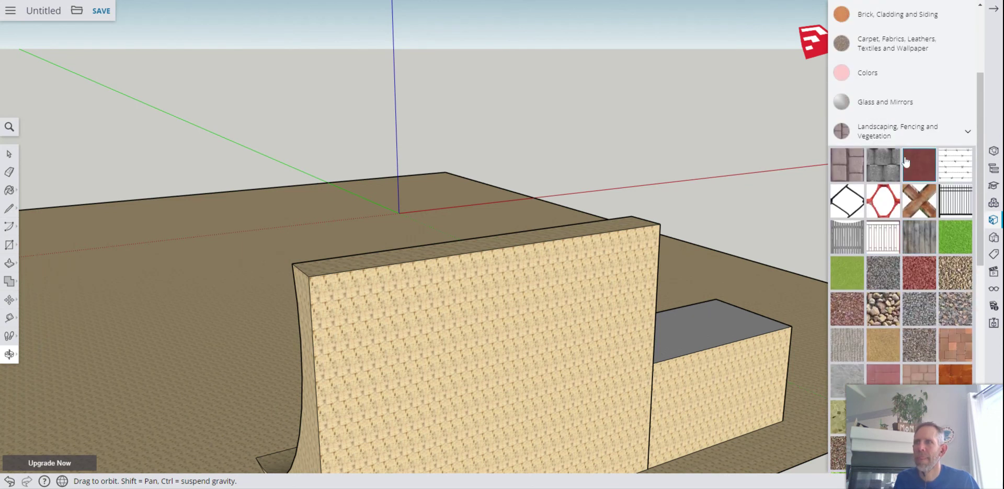
scroll(903, 171, "down", 8)
scroll(904, 171, "down", 1)
left_click(918, 142)
left_click(737, 387)
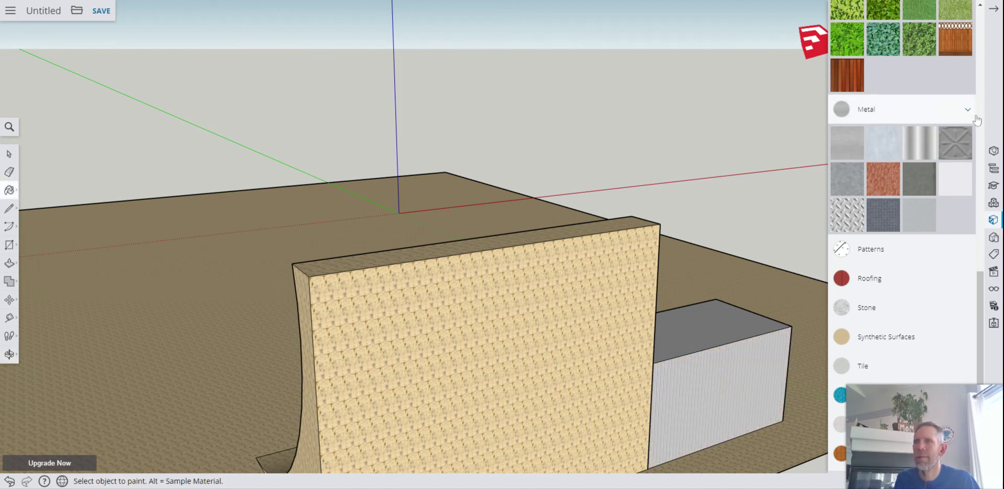
scroll(976, 120, "up", 12)
left_click(967, 14)
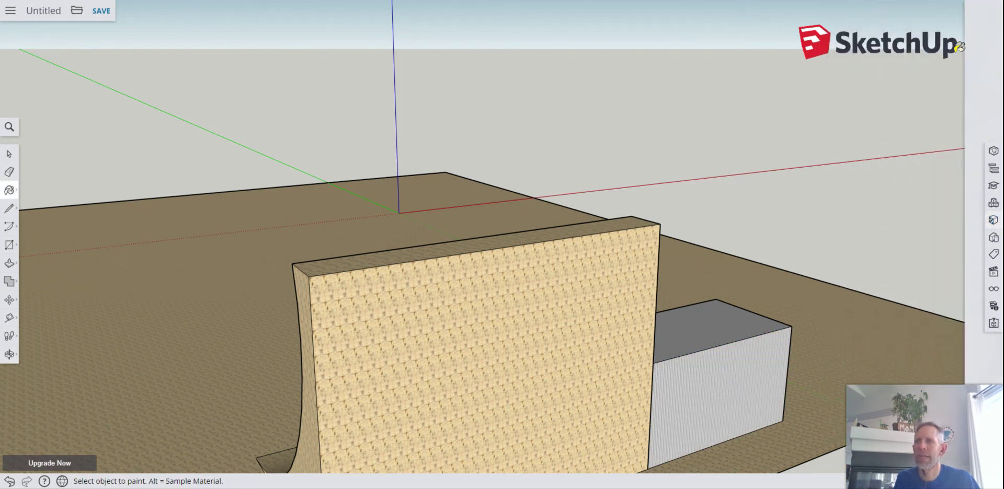
Search the 3D Warehouse for "drinking fountain" and place the Drinking Fountains model by the outer corner of the lower ramp's corrugated wall.
left_click(993, 202)
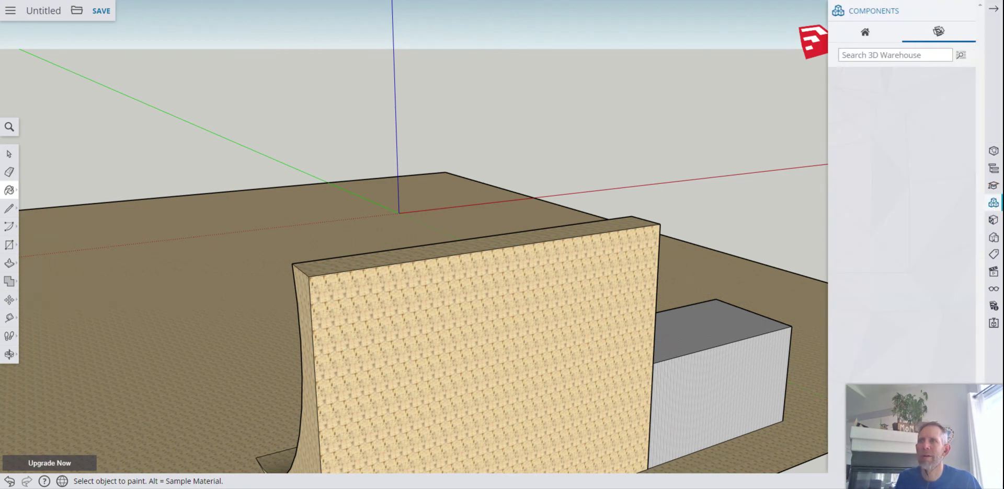
type("drinking")
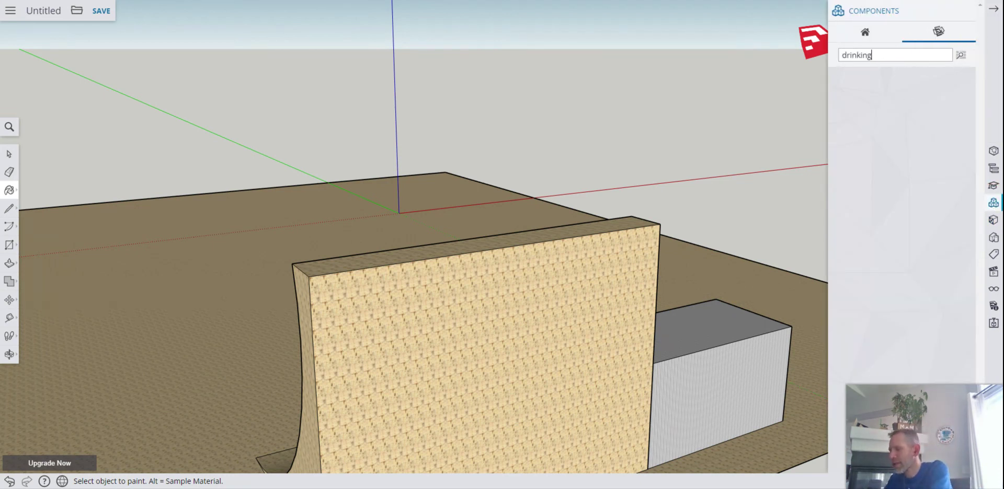
type(" fountain")
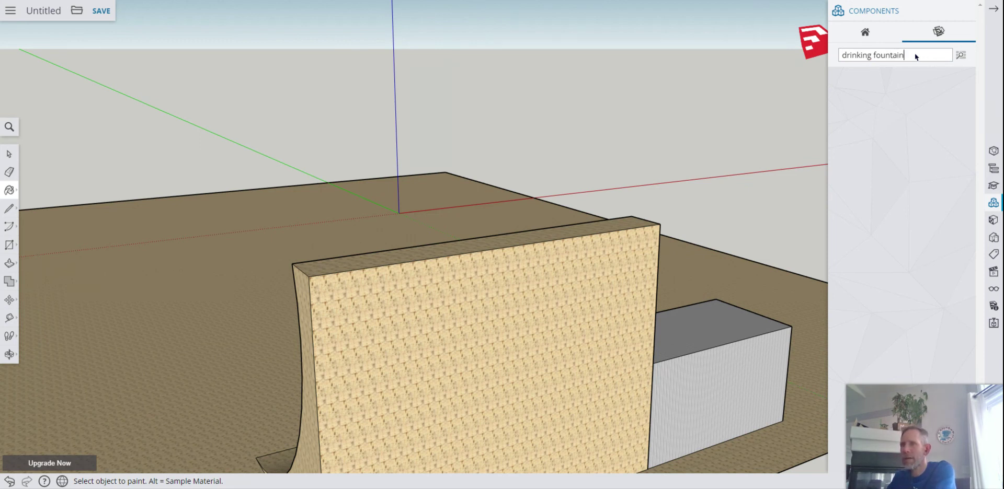
key("Return")
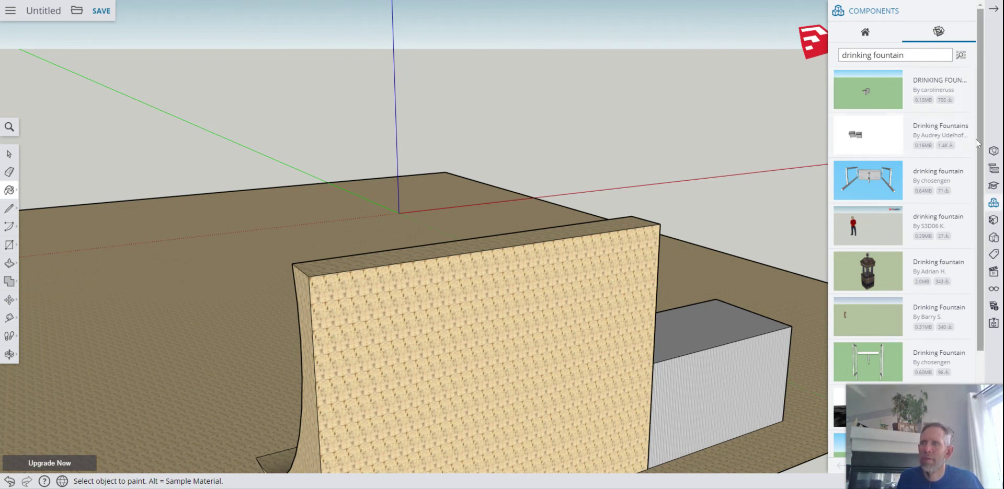
left_click(861, 130)
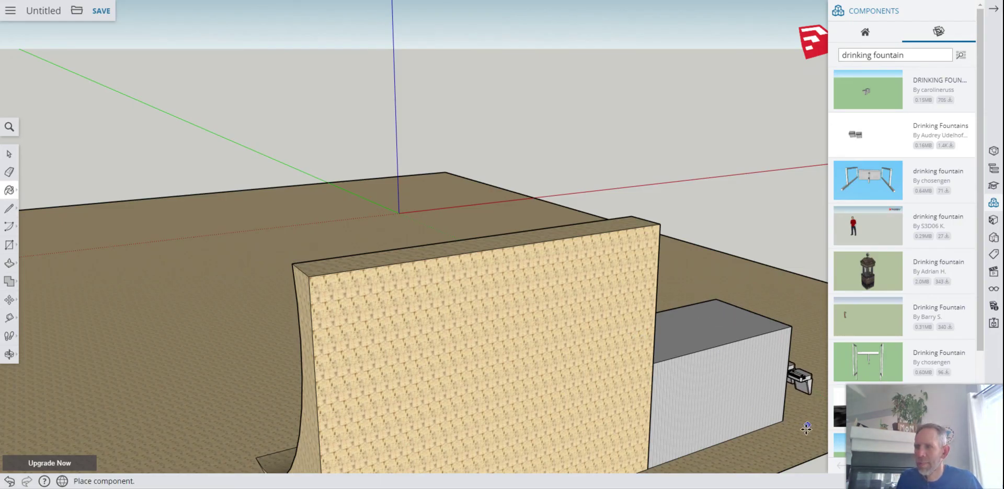
left_click(817, 469)
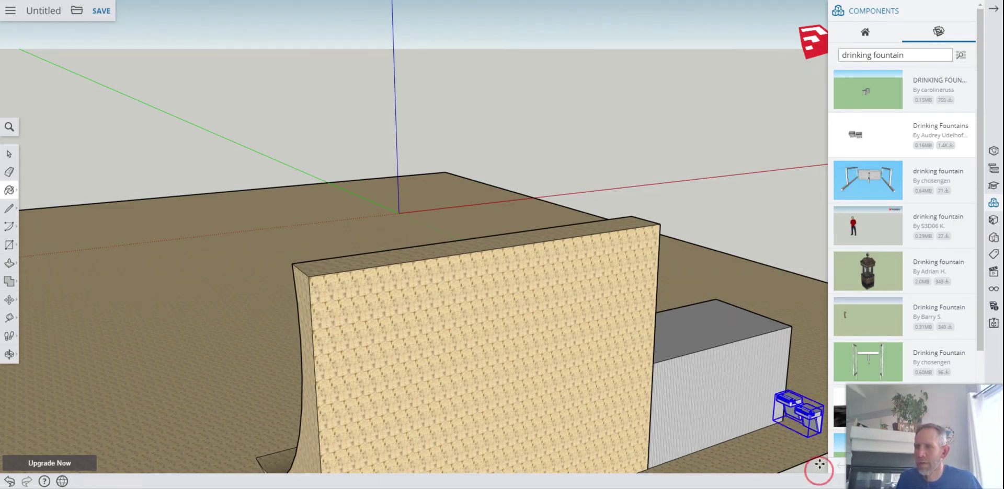
Rotate the drinking fountains on the ground plane to line up with the lower ramp's corrugated back wall.
key("m")
scroll(805, 423, "up", 2)
scroll(805, 424, "up", 5)
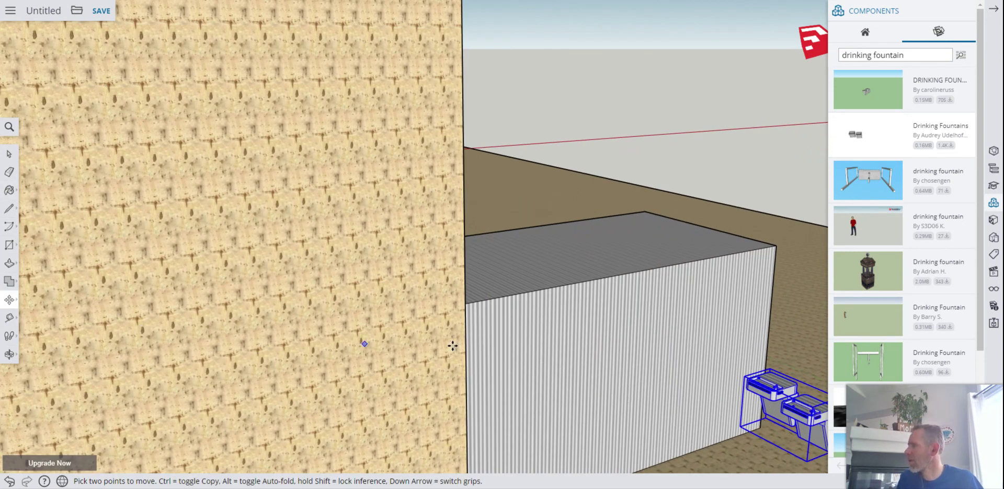
left_click(9, 301)
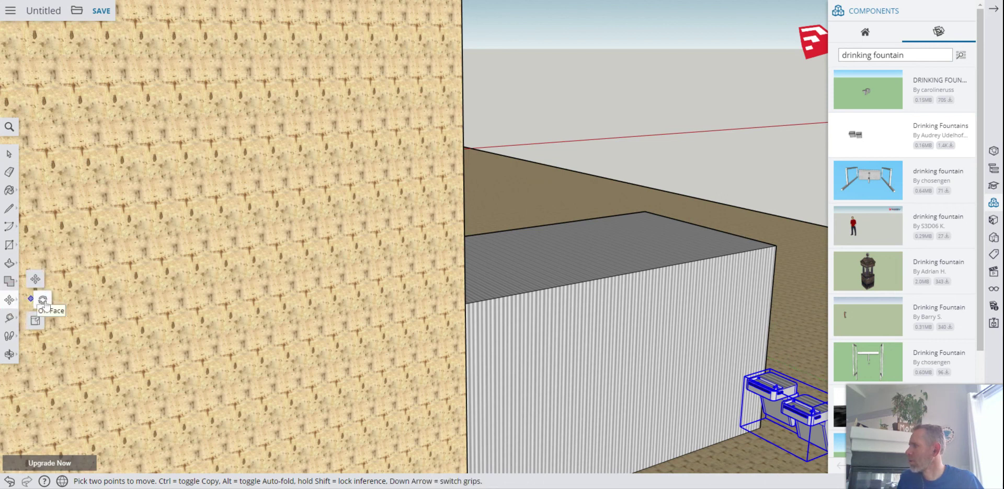
left_click(44, 302)
scroll(790, 408, "down", 3)
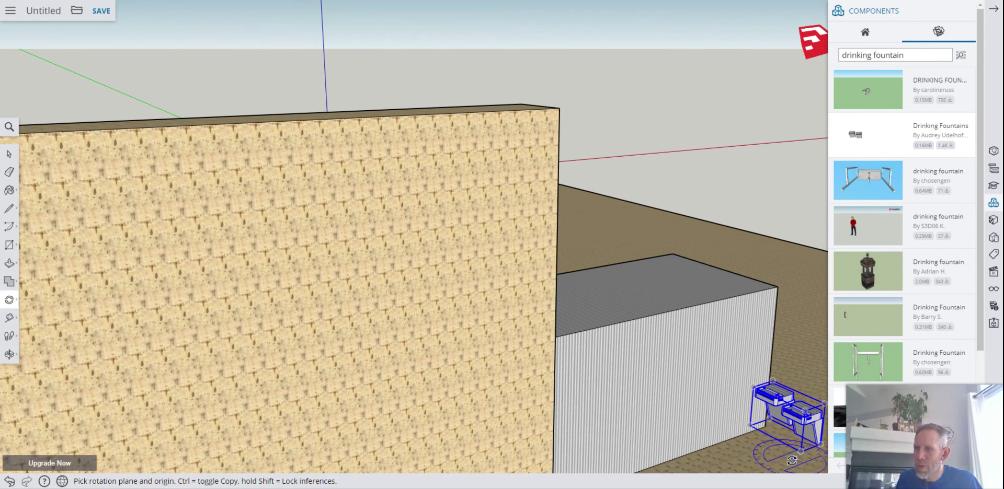
left_click_drag(792, 460, 763, 471)
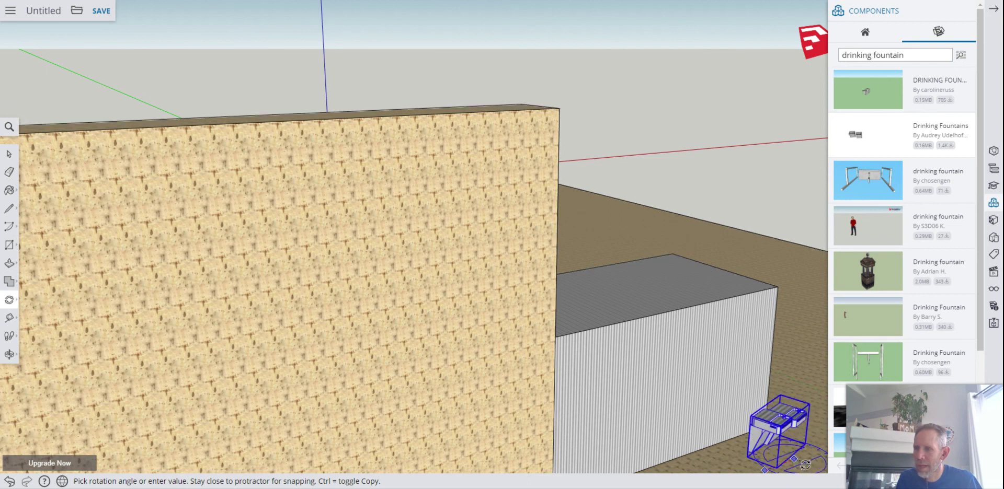
left_click(806, 464)
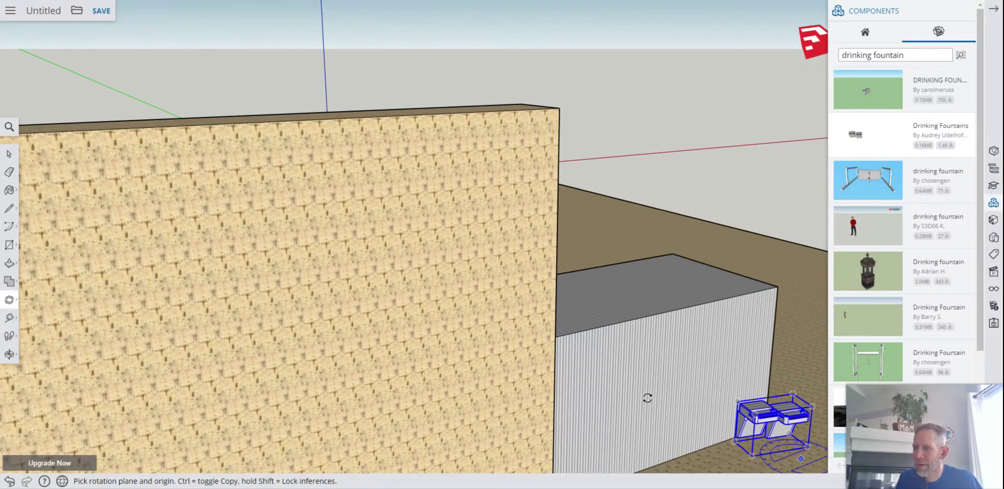
Undo the last rotation and rotate the drinking fountains again on the ground plane so their backs run parallel to the corrugated wall.
key("ctrl+z")
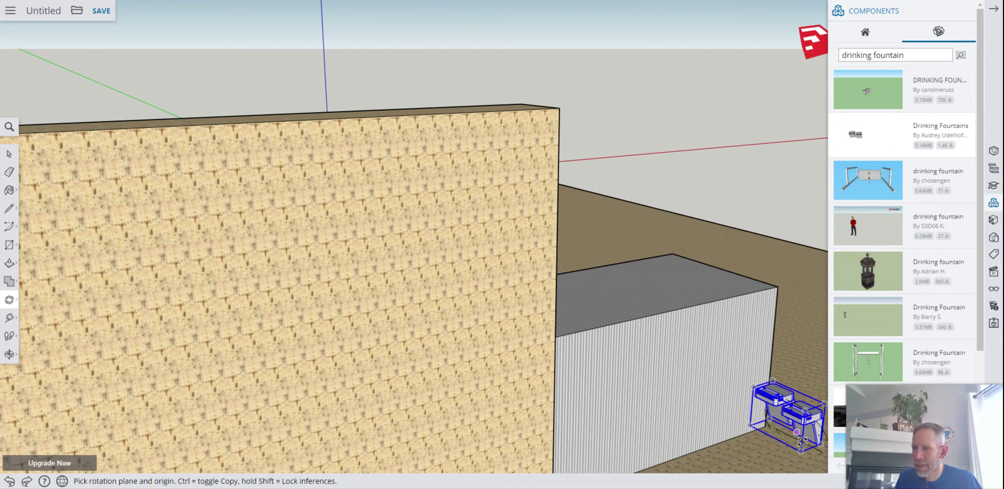
scroll(814, 459, "down", 2)
scroll(815, 459, "up", 5)
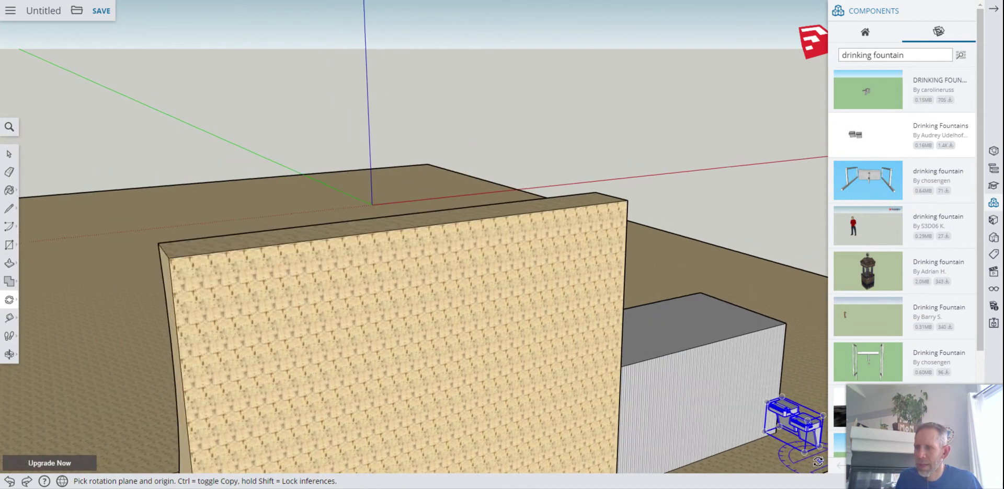
scroll(816, 460, "up", 3)
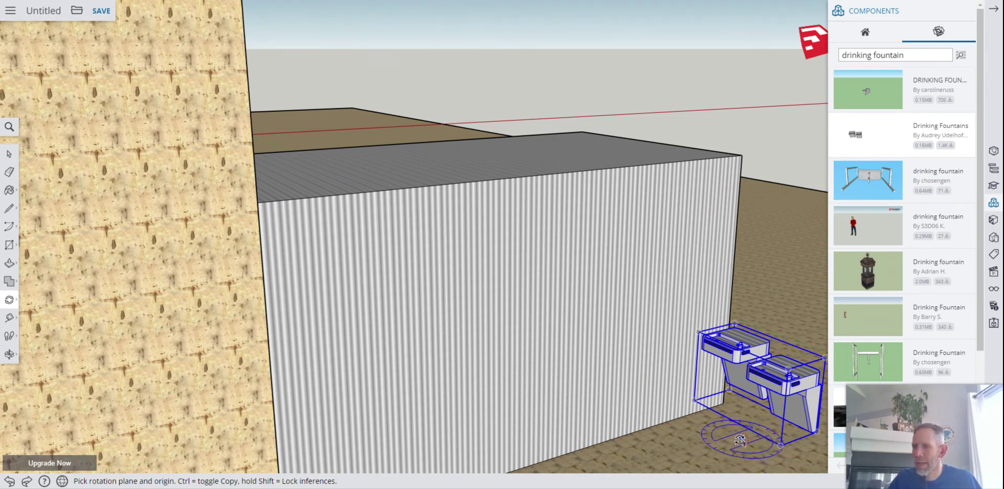
left_click(740, 440)
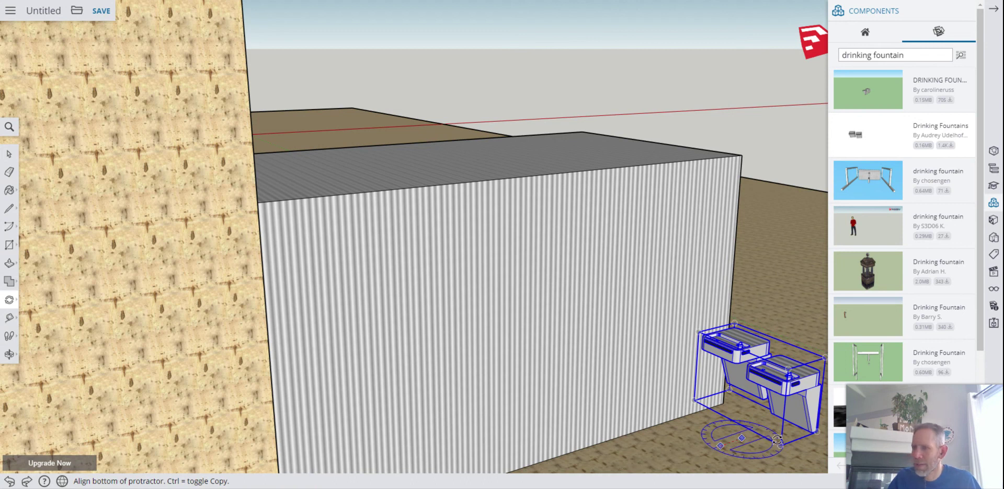
left_click(793, 466)
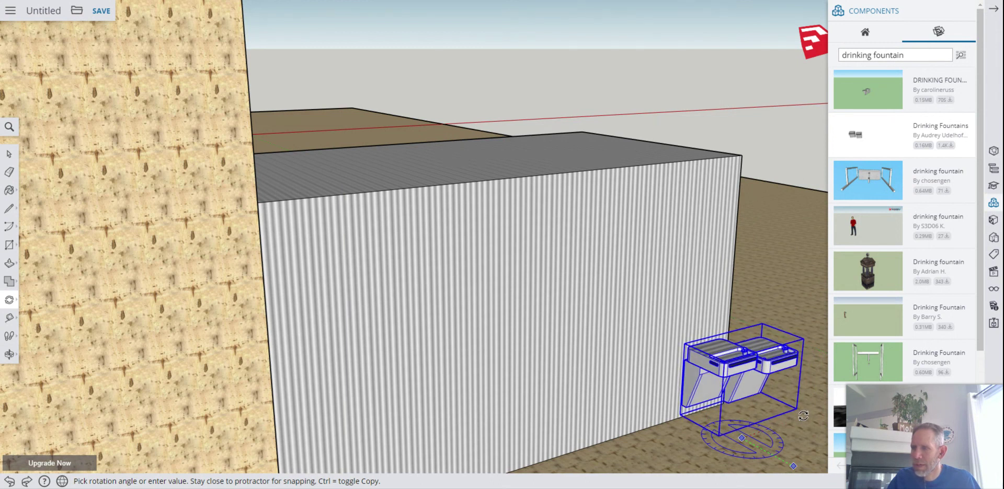
left_click(803, 416)
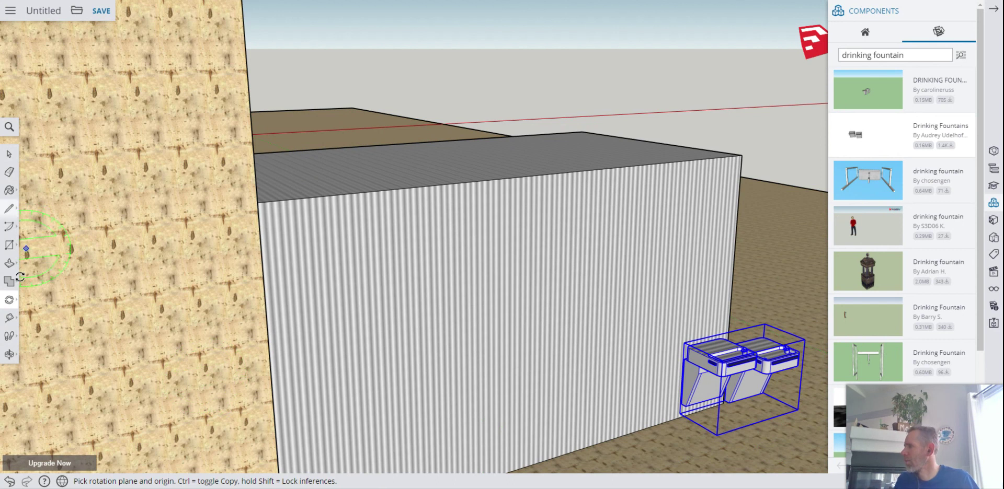
Move the drinking fountains by their upper back corner onto the face of the lower ramp's corrugated wall, then clear the selection.
left_click(12, 300)
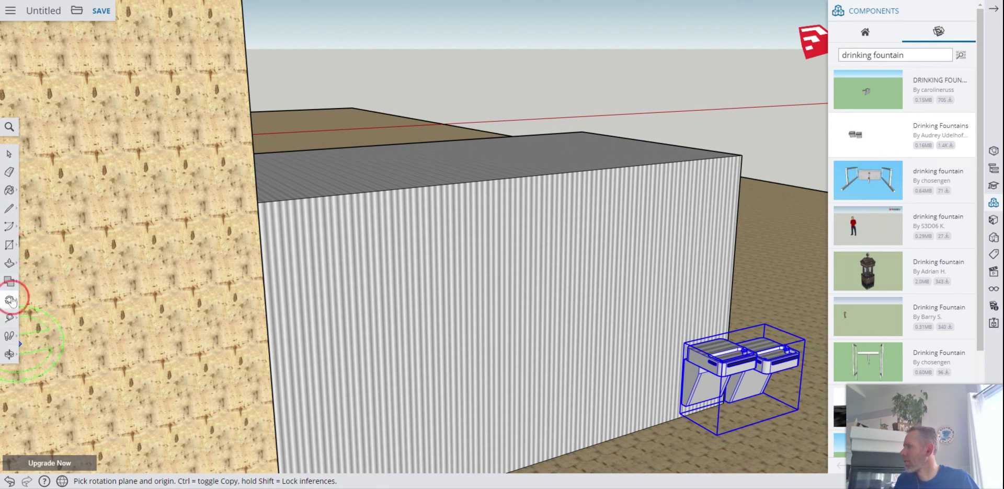
left_click(36, 278)
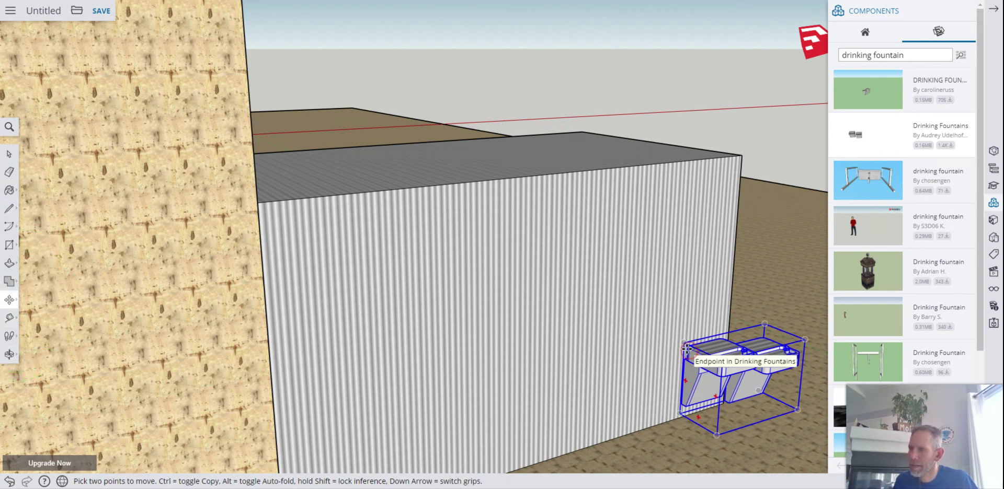
left_click(686, 347)
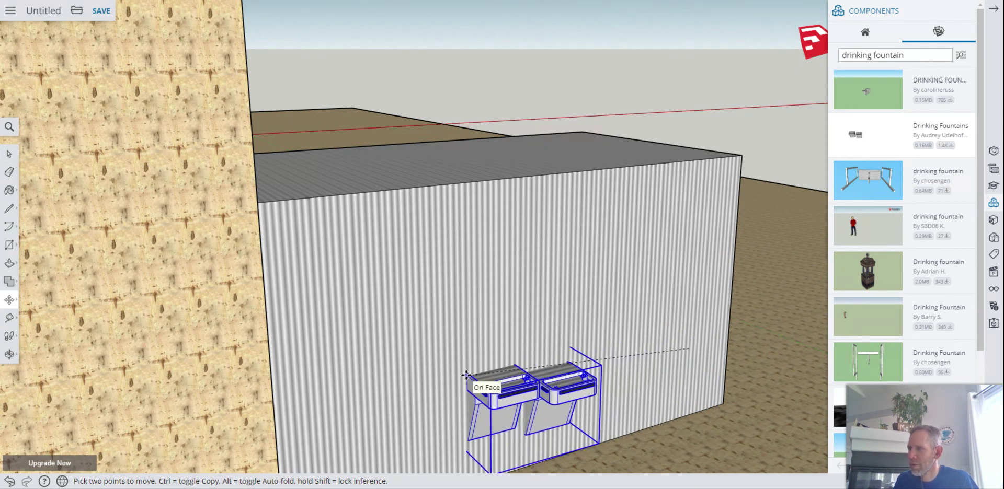
left_click(467, 375)
left_click(8, 153)
left_click(777, 212)
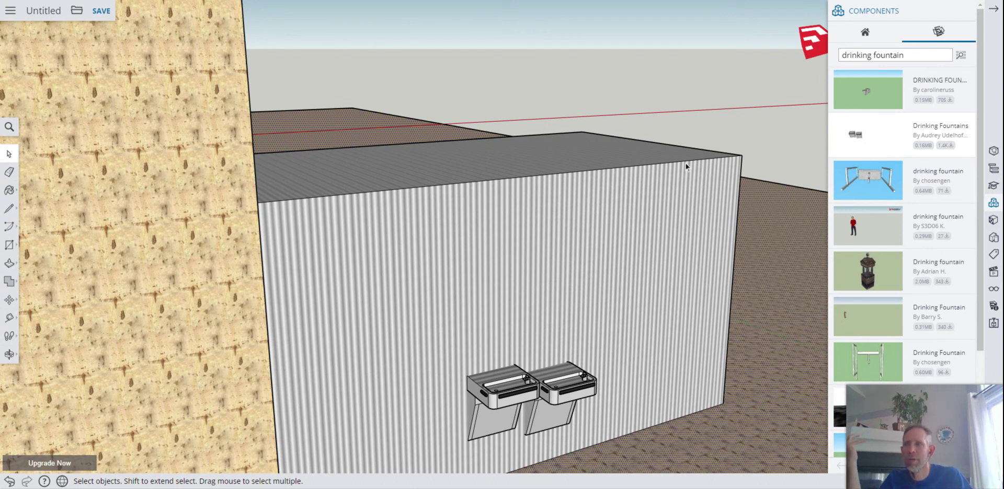
Draw a large circle on the ground beside the curved side of the taller ramp, near the ground's front corner.
scroll(658, 167, "down", 4)
scroll(707, 221, "down", 5)
scroll(779, 254, "down", 2)
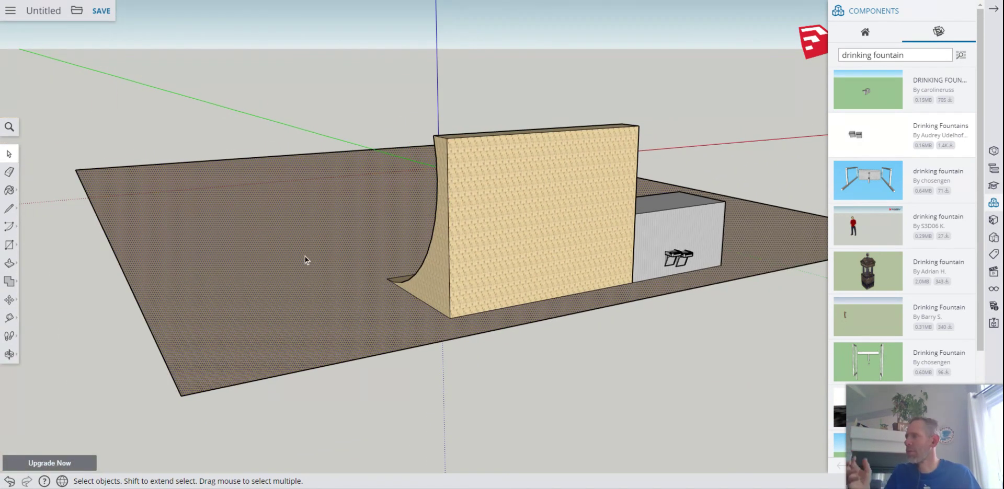
left_click(16, 244)
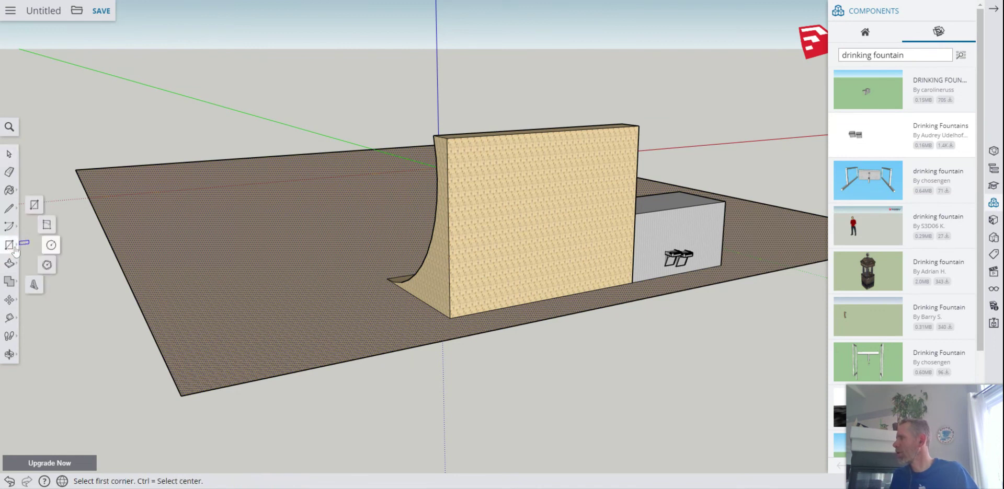
left_click(56, 241)
left_click(257, 301)
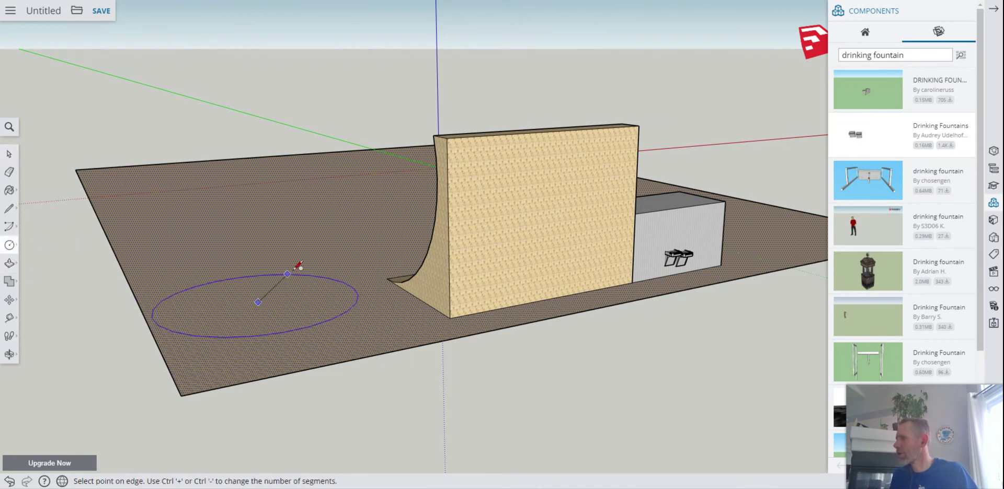
left_click(282, 272)
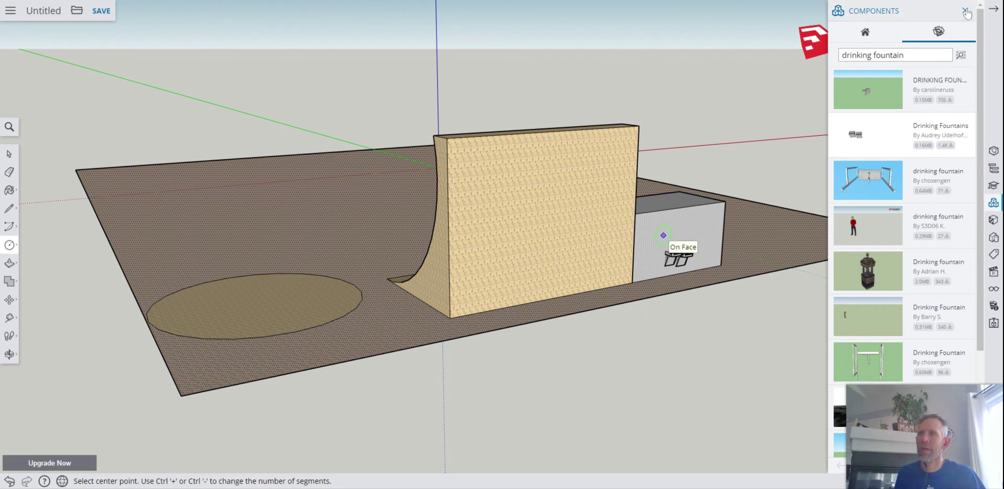
Paint the circle on the ground with a blue water material to make a pond.
left_click(993, 220)
left_click(997, 221)
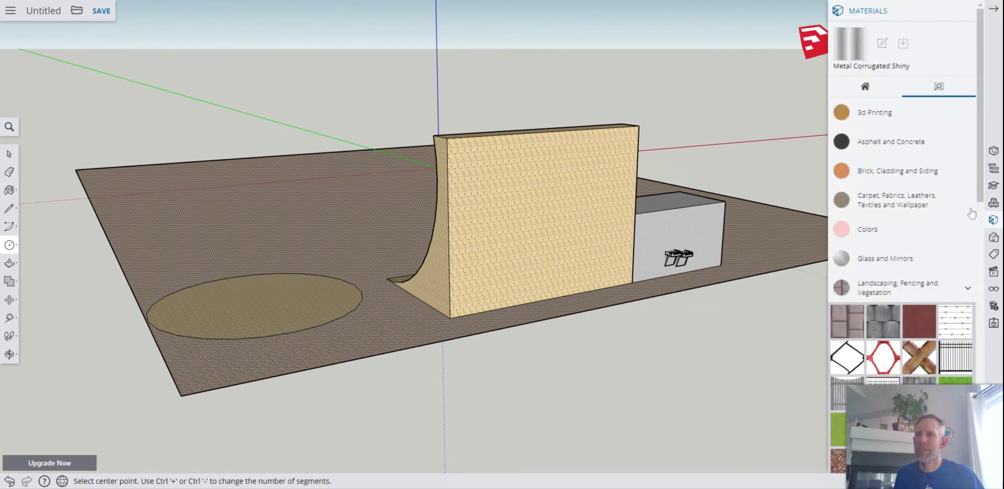
left_click_drag(979, 157, 979, 440)
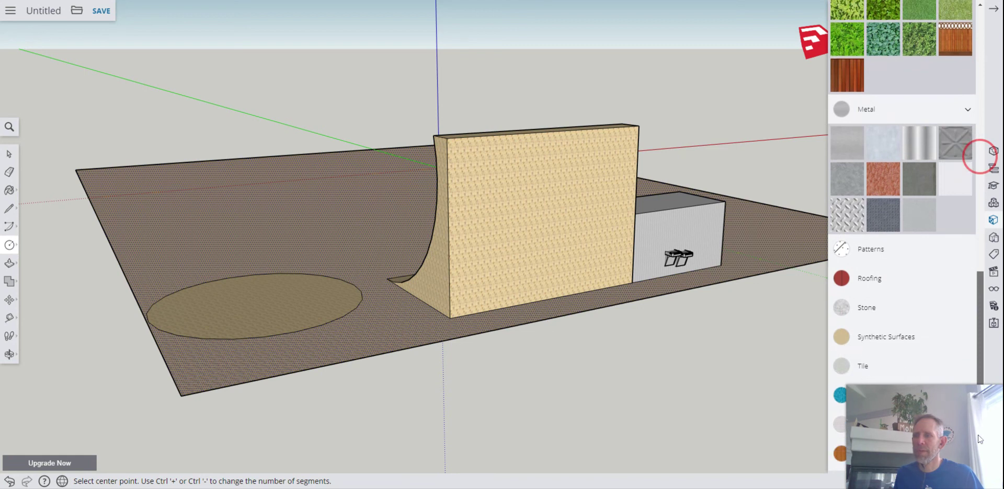
left_click(842, 395)
left_click(836, 438)
left_click(264, 307)
Try to lower the water circle slightly below the ground with Push/Pull, and undo the change.
left_click(10, 354)
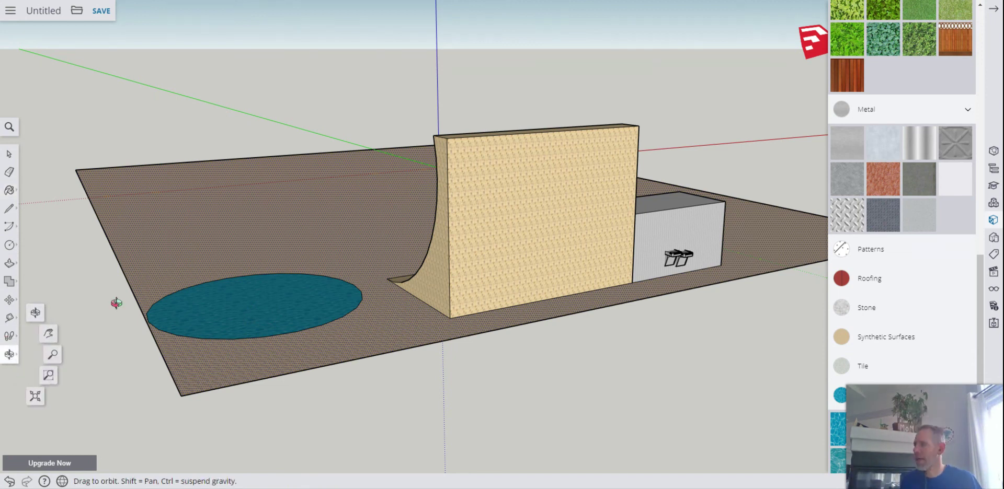
left_click(10, 263)
left_click_drag(281, 306, 281, 321)
key("ctrl+z")
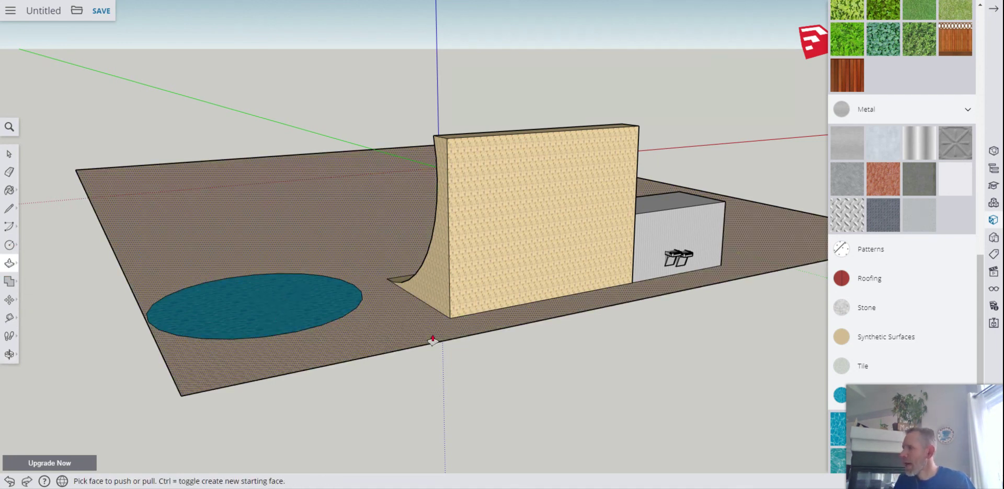